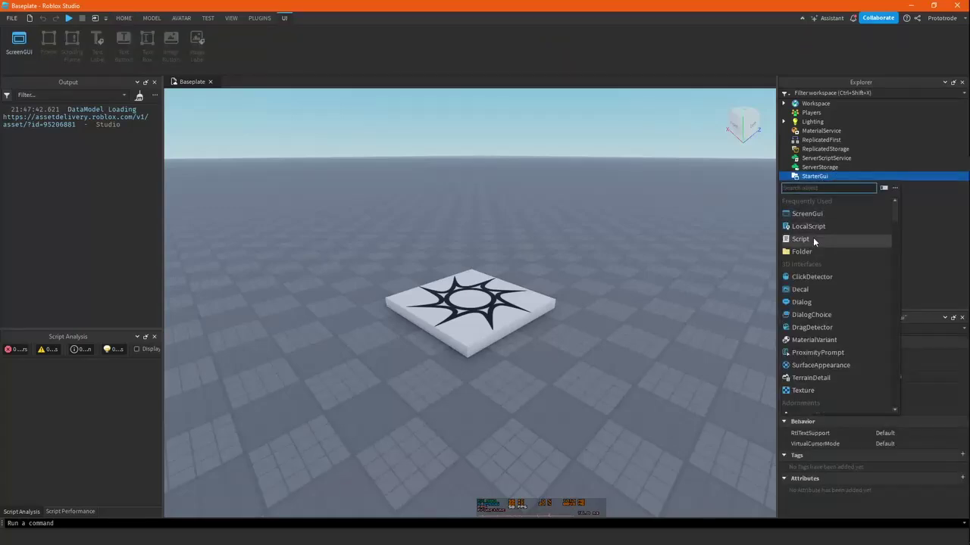
# Add a ScreenGui to StarterGui, with a Frame inside it and a ScrollingFrame inside that Frame
pyautogui.click(807, 213)
pyautogui.click(845, 186)
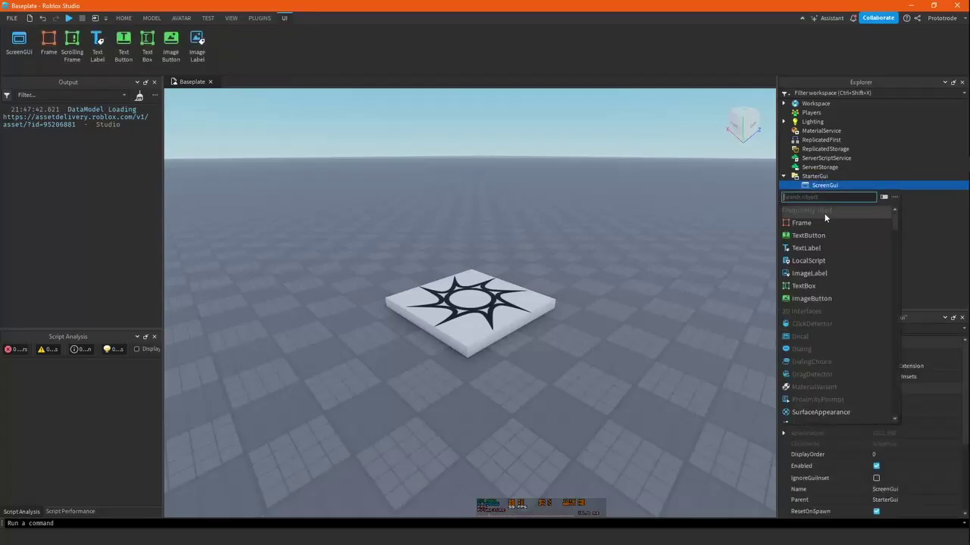
pyautogui.click(815, 224)
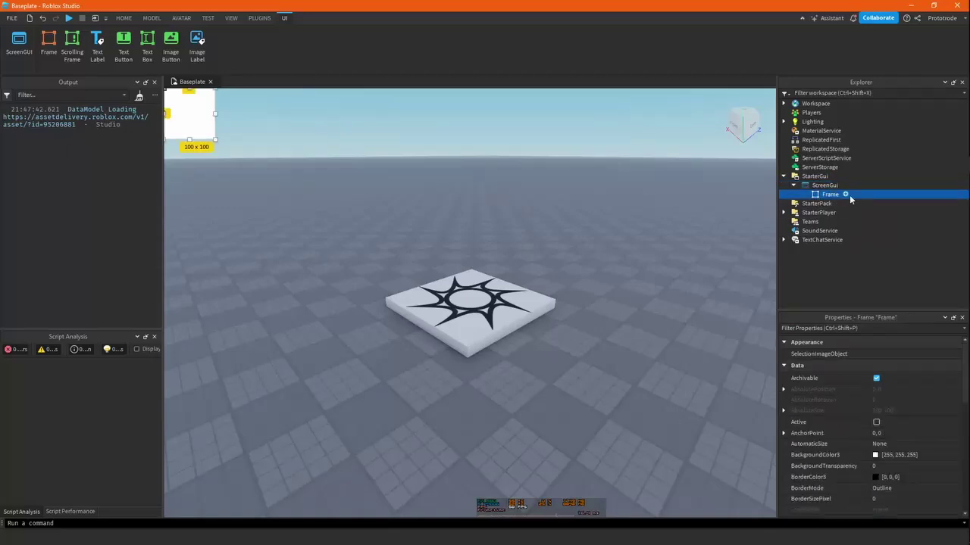
pyautogui.click(846, 196)
pyautogui.write('sc')
pyautogui.click(847, 242)
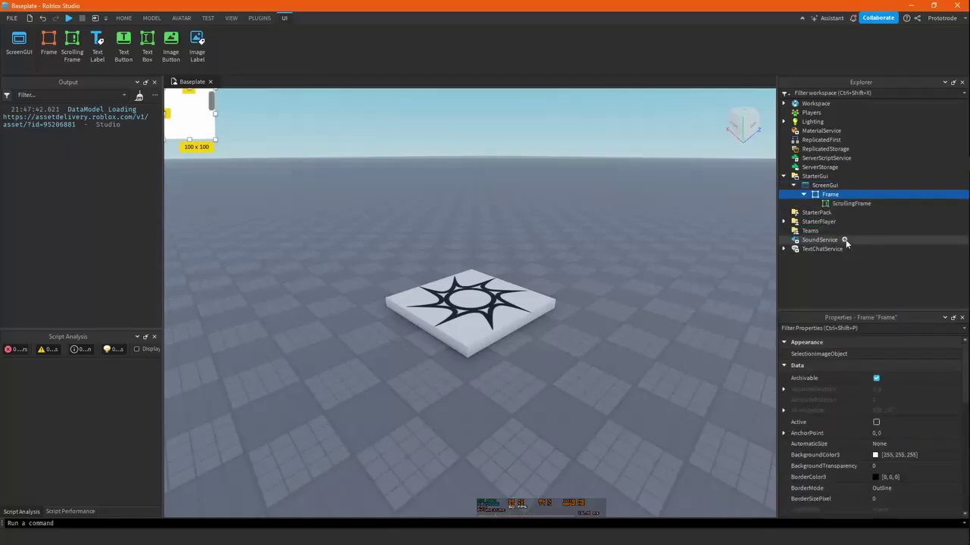
# Set the ScrollingFrame's Size to {1, 0},{1, 0} so it fills its parent Frame
pyautogui.click(838, 204)
pyautogui.scroll(-5, 857, 399)
pyautogui.click(885, 415)
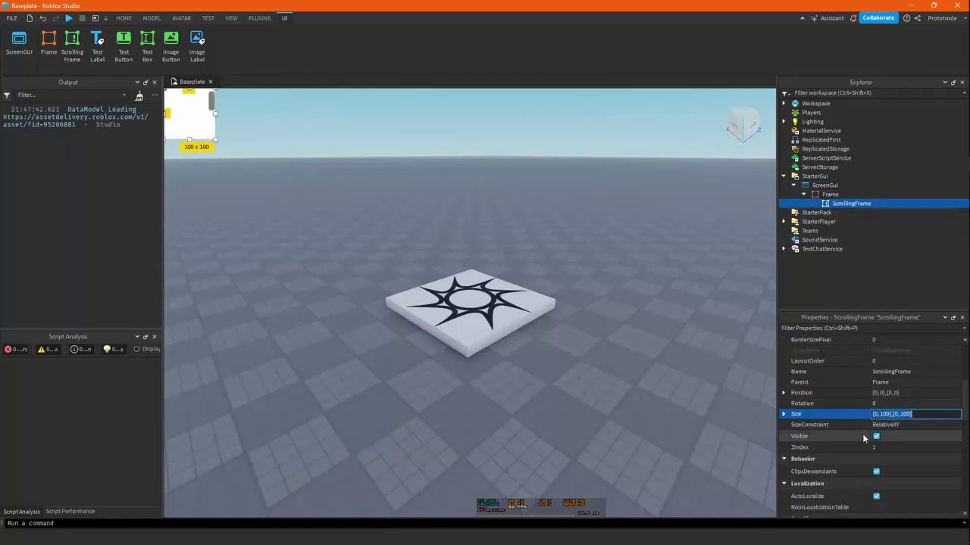
pyautogui.write('1, 0},{1, 0')
pyautogui.press('Return')
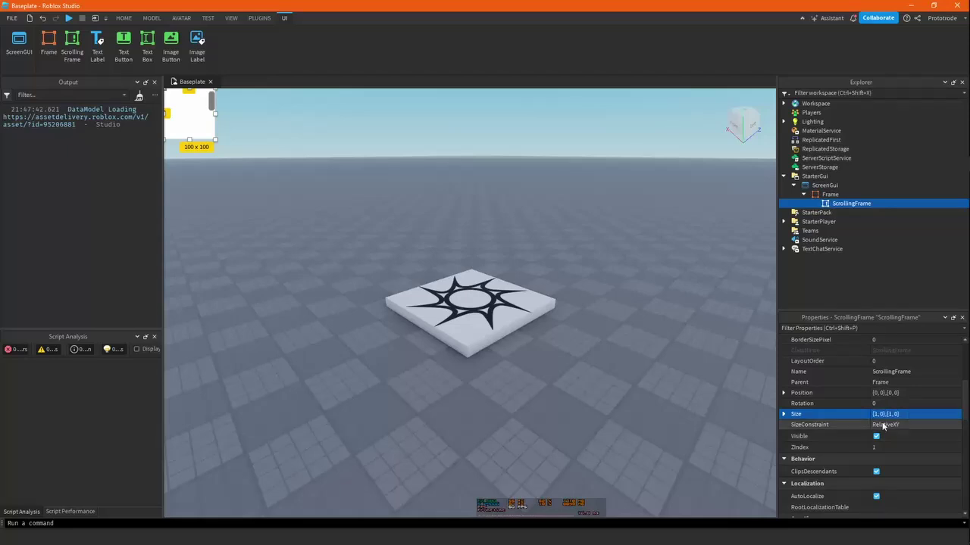
# Enlarge the parent Frame to about 283 x 334 and place it at position {0, 200},{0, 100}
pyautogui.click(830, 195)
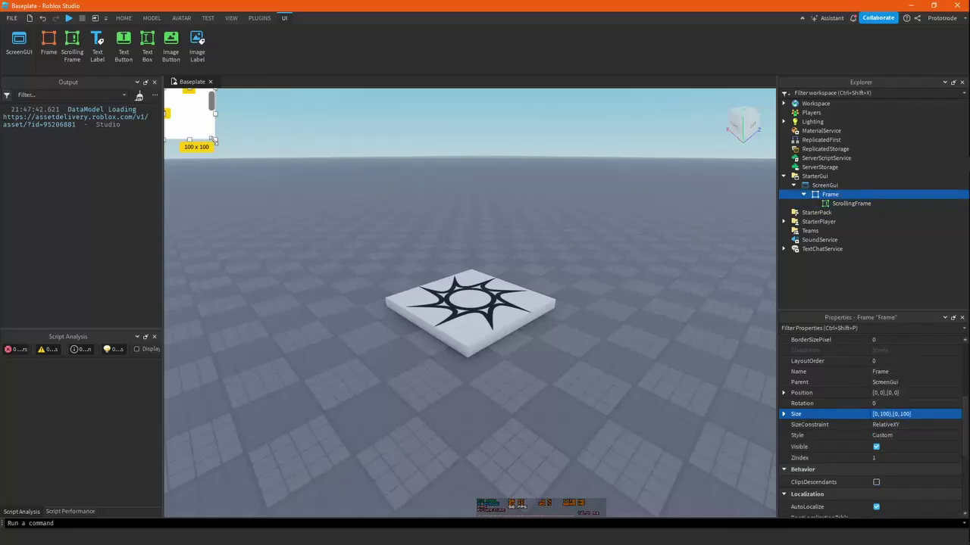
pyautogui.moveTo(215, 140); pyautogui.dragTo(306, 257)
pyautogui.moveTo(260, 188); pyautogui.dragTo(367, 300)
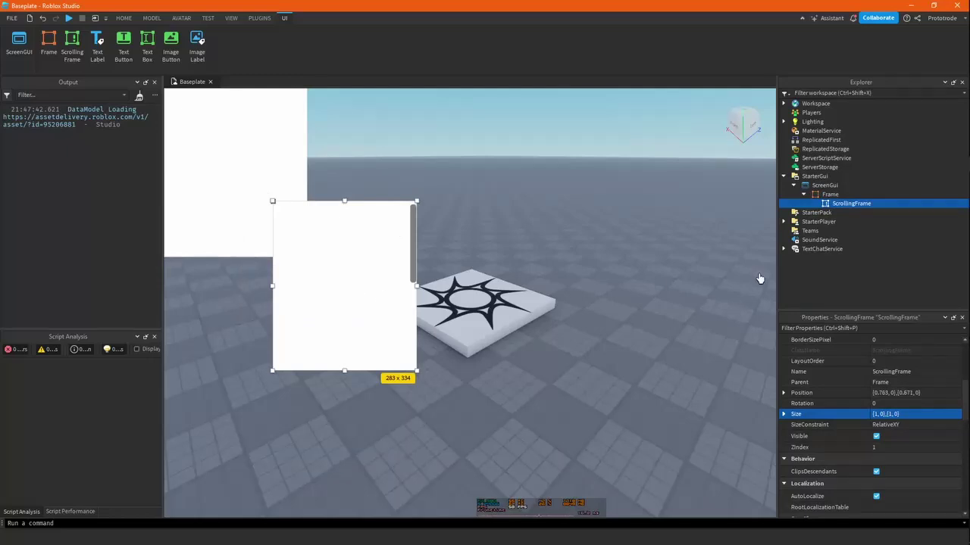
pyautogui.hotkey('ctrl', 'z')
pyautogui.click(830, 195)
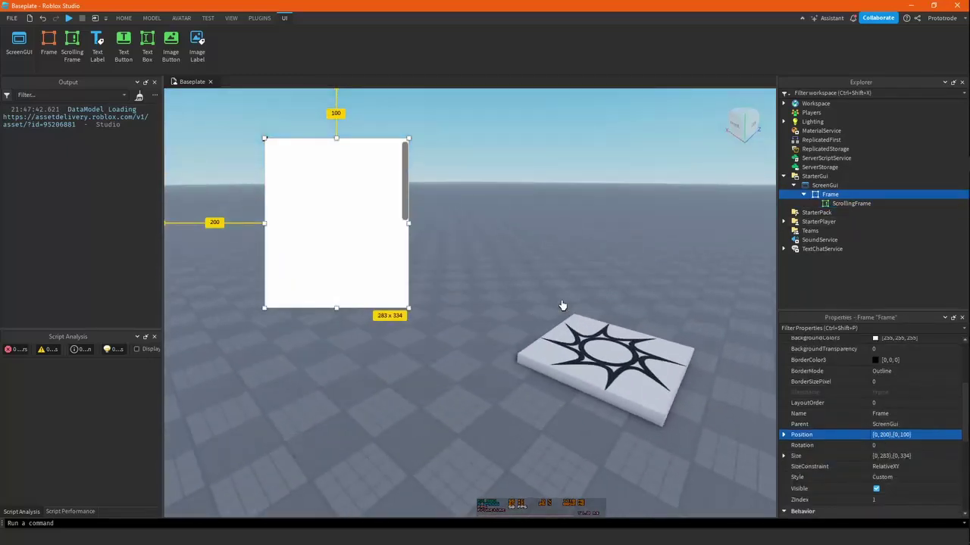
pyautogui.moveTo(560, 305); pyautogui.dragTo(503, 235, button='right')
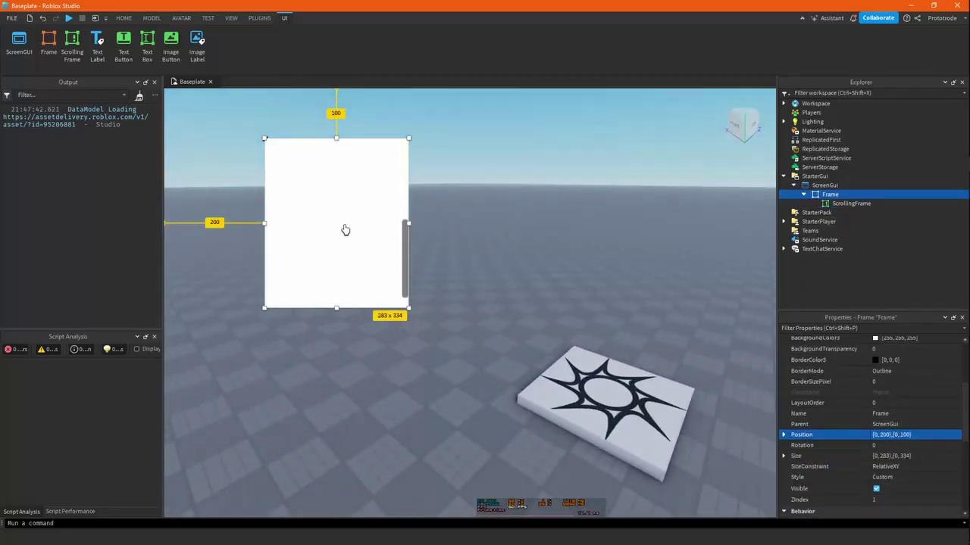
pyautogui.click(497, 241)
pyautogui.scroll(-3, 350, 228)
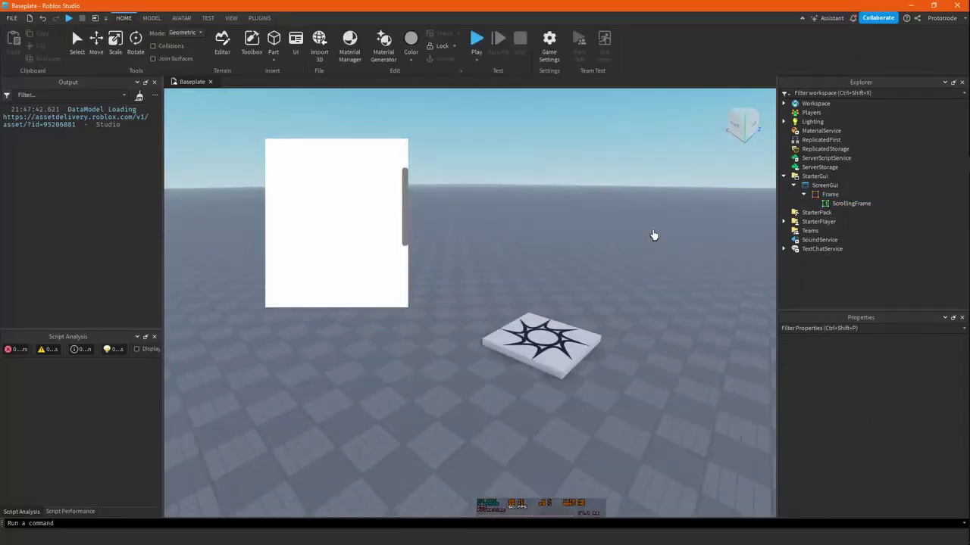
# Set the ScrollingFrame's CanvasSize to {0, 0},{0, 0}
pyautogui.click(829, 203)
pyautogui.scroll(-3, 828, 409)
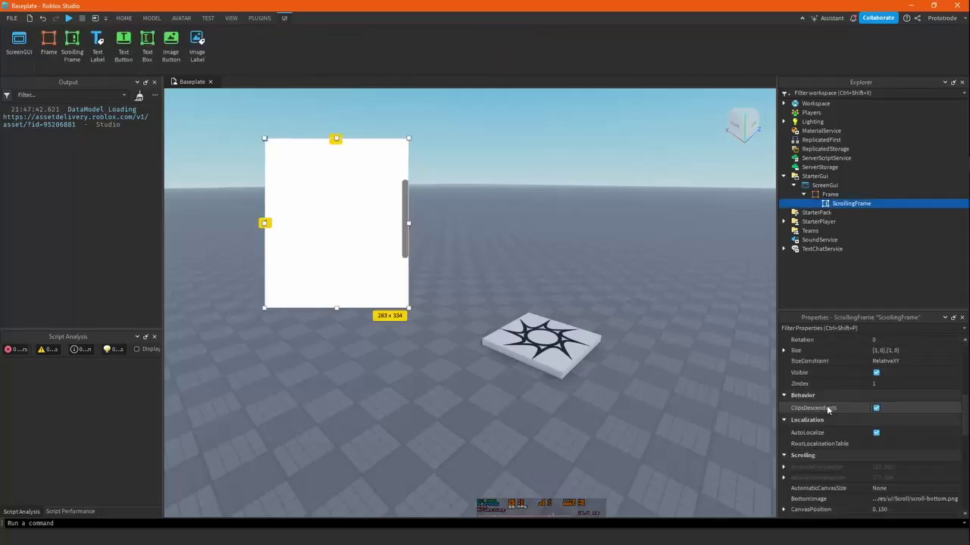
pyautogui.scroll(-3, 827, 409)
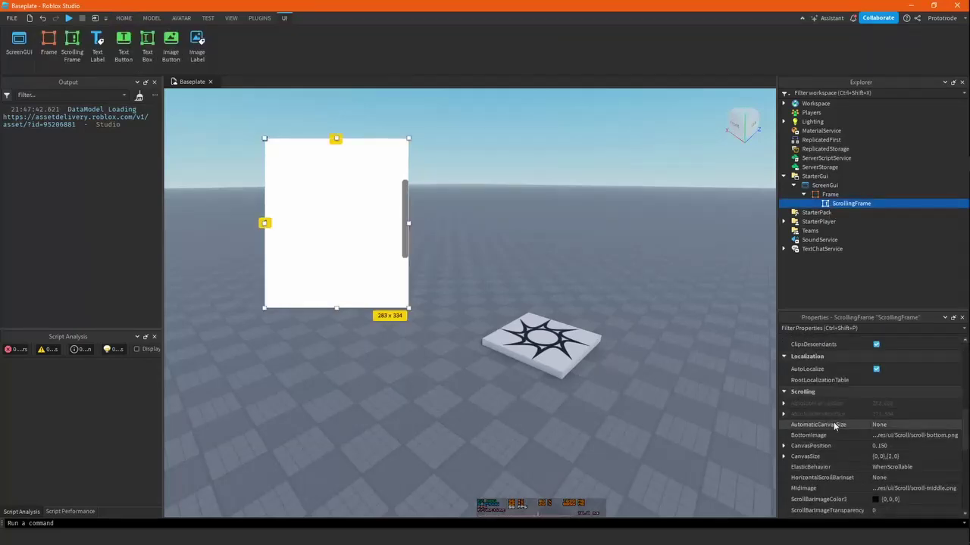
pyautogui.click(890, 425)
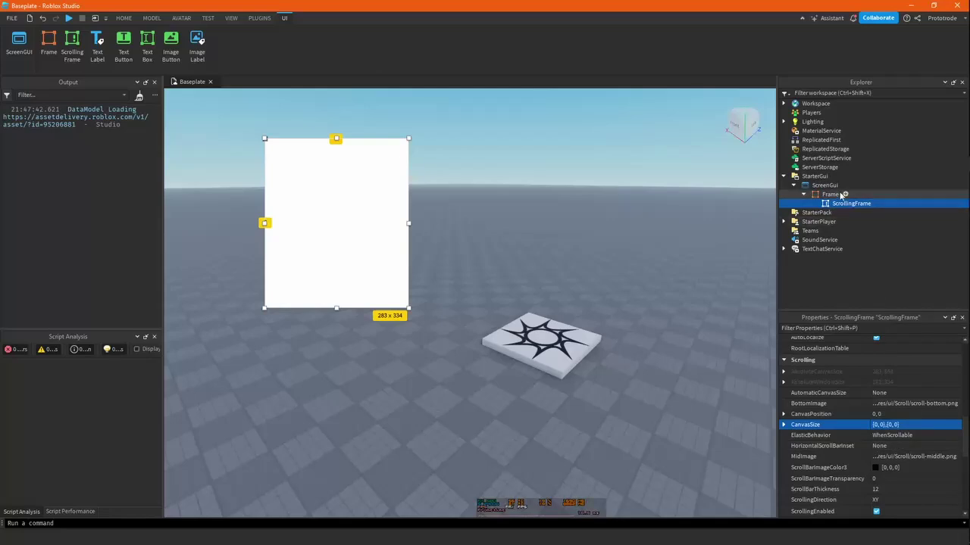
# Add a TextButton and a UIListLayout inside the ScrollingFrame
pyautogui.click(878, 203)
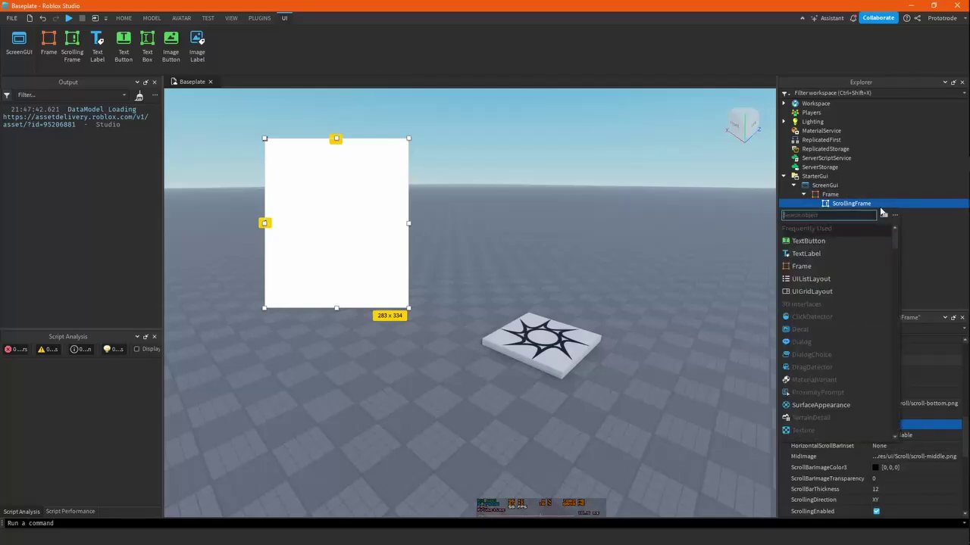
pyautogui.click(807, 241)
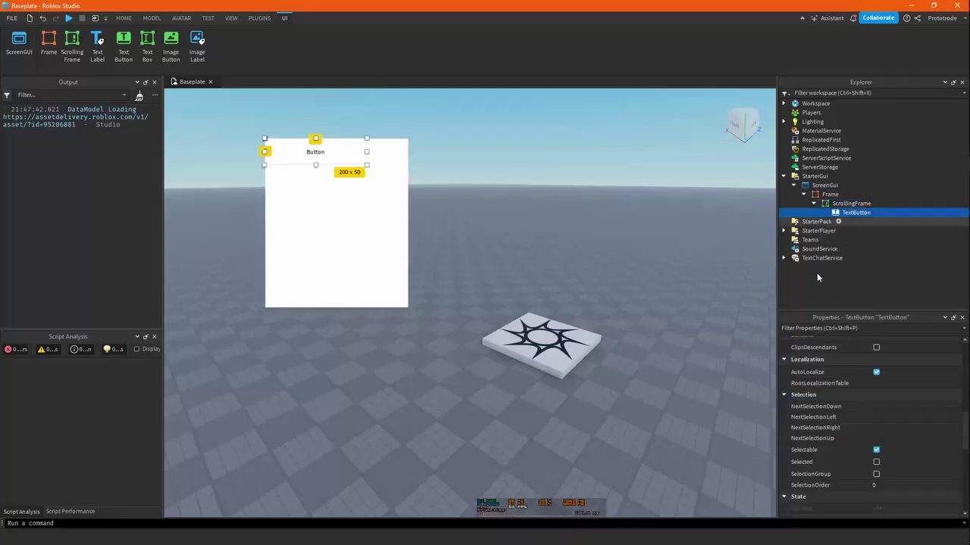
pyautogui.click(847, 203)
pyautogui.click(877, 204)
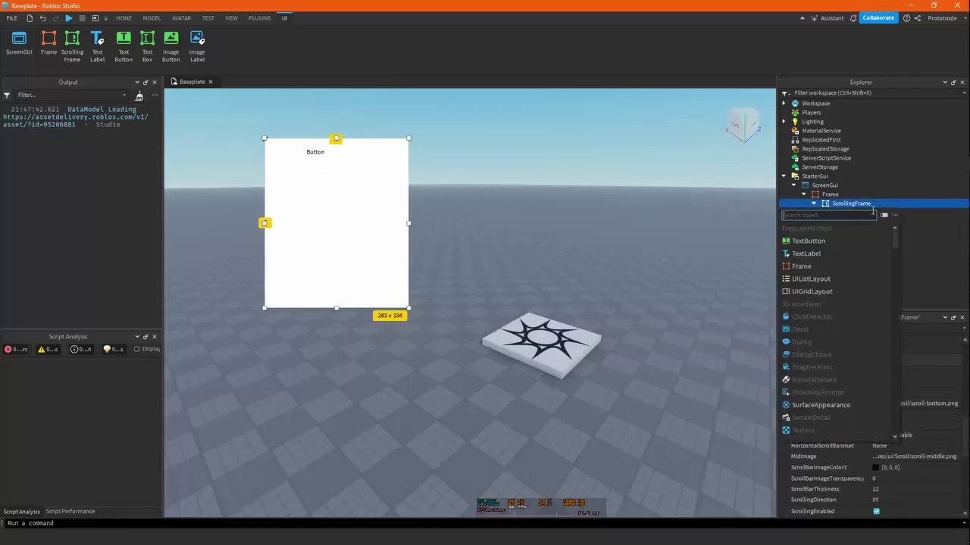
pyautogui.write('lis')
pyautogui.click(823, 228)
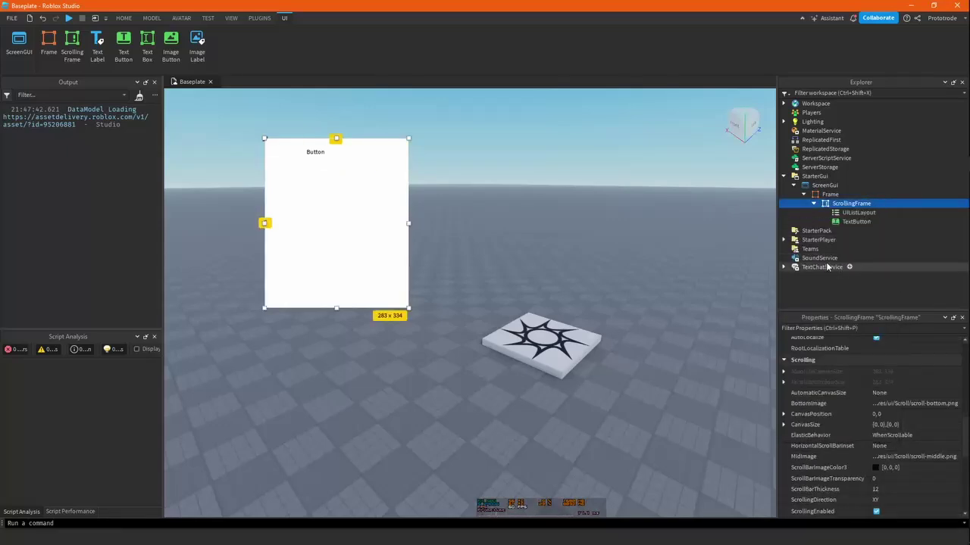
# Change the ScrollingFrame's BackgroundColor3 to black [0, 0, 0]
pyautogui.click(840, 222)
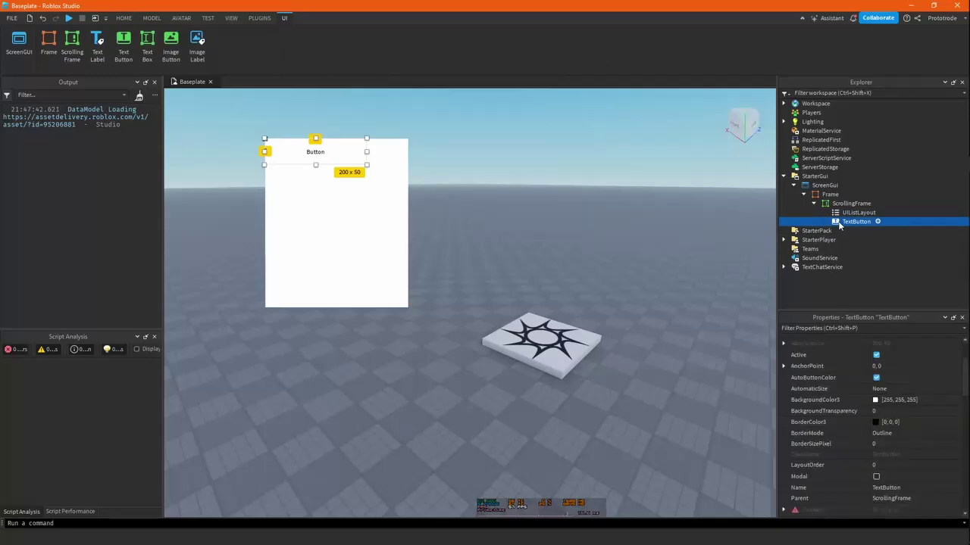
pyautogui.click(851, 203)
pyautogui.click(875, 410)
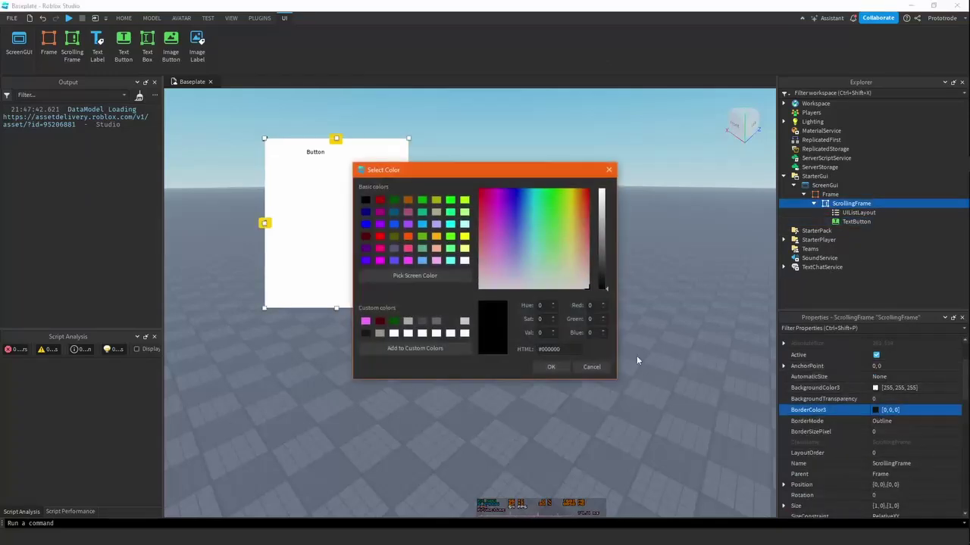
pyautogui.click(591, 366)
pyautogui.click(875, 388)
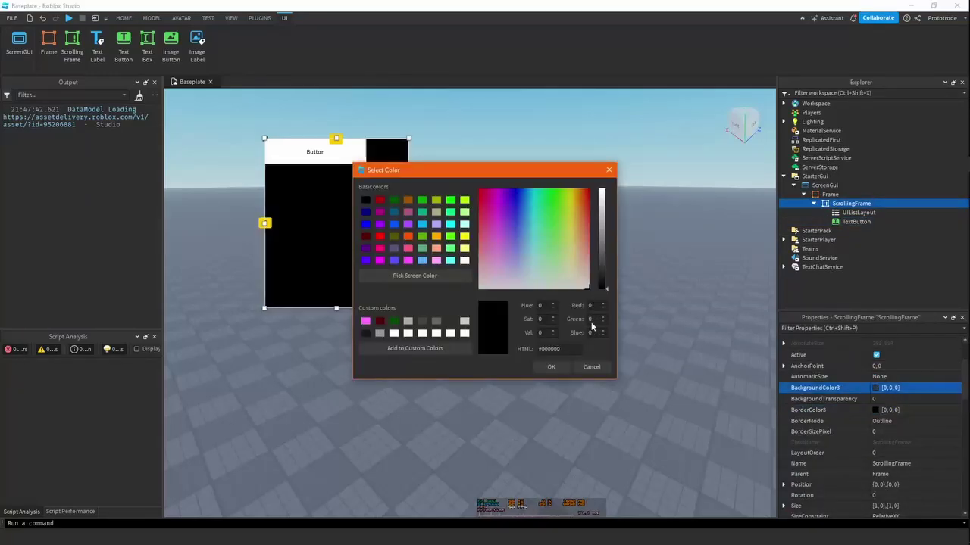
pyautogui.click(541, 367)
# Adjust the UIListLayout's Padding and set its HorizontalAlignment to Center
pyautogui.click(854, 221)
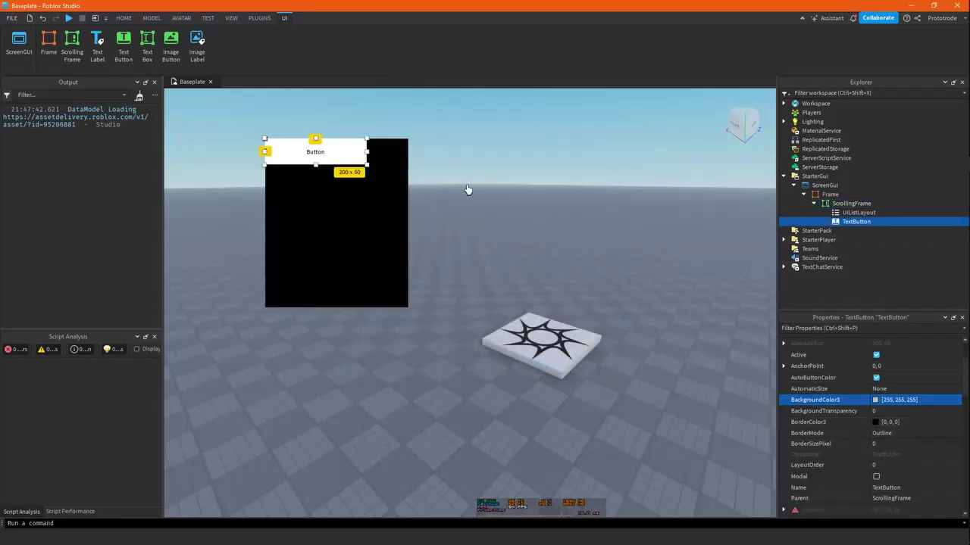
pyautogui.click(850, 215)
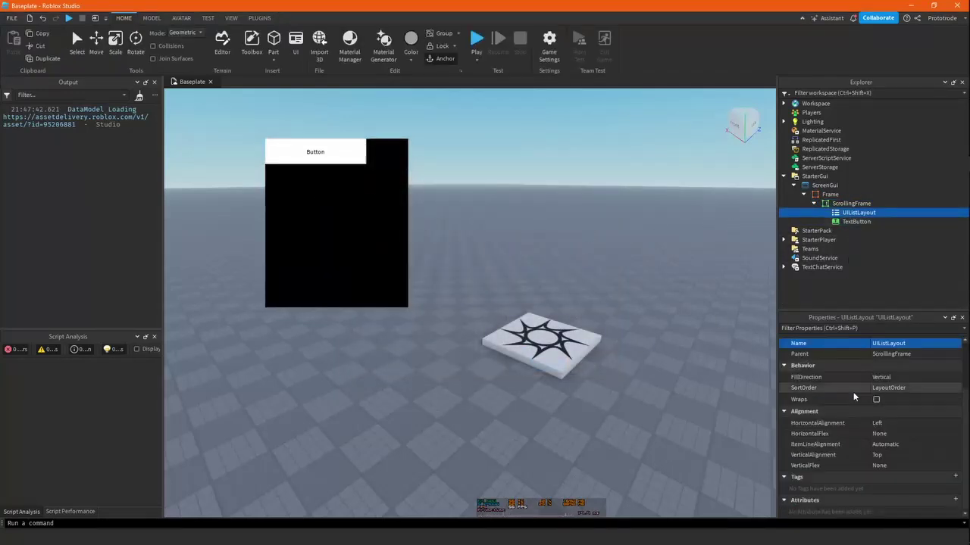
pyautogui.scroll(3, 856, 395)
pyautogui.click(895, 353)
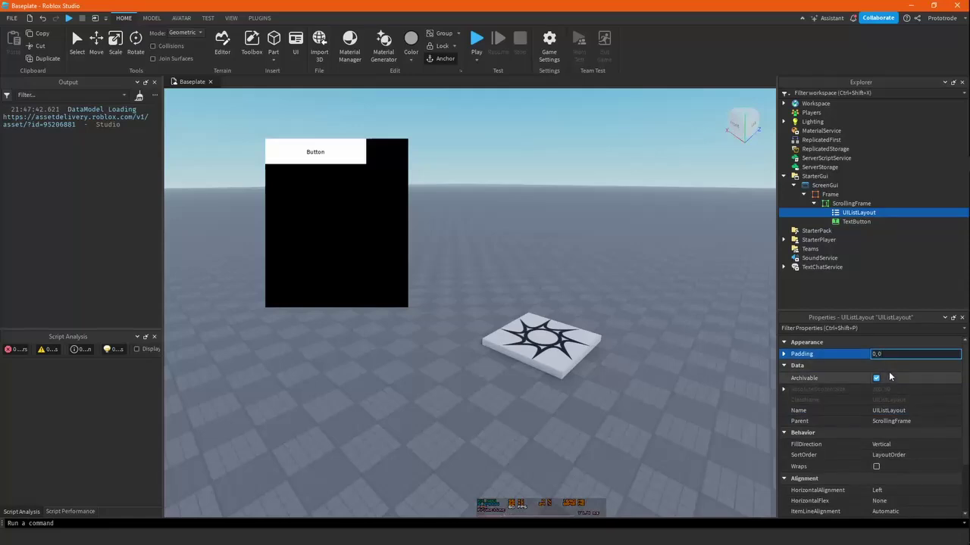
pyautogui.scroll(-2, 829, 454)
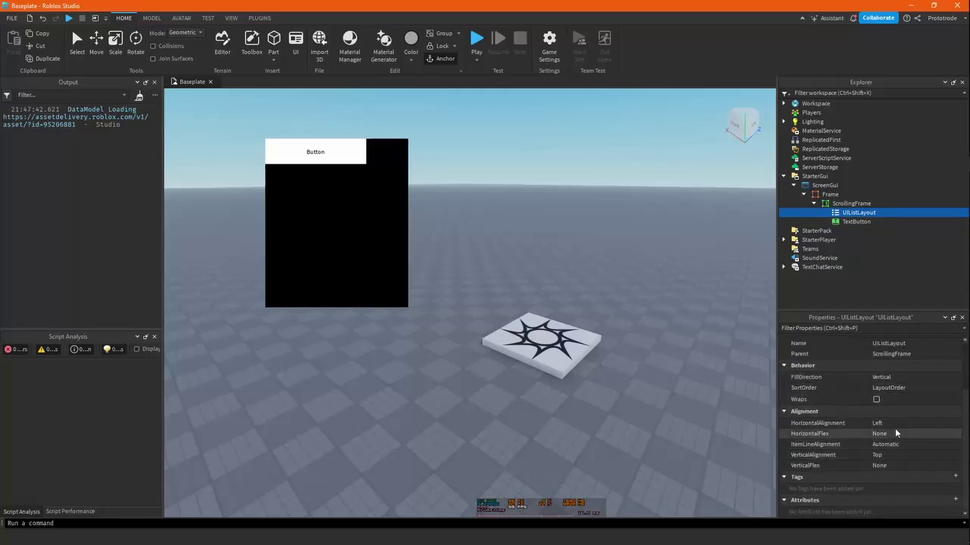
pyautogui.click(896, 422)
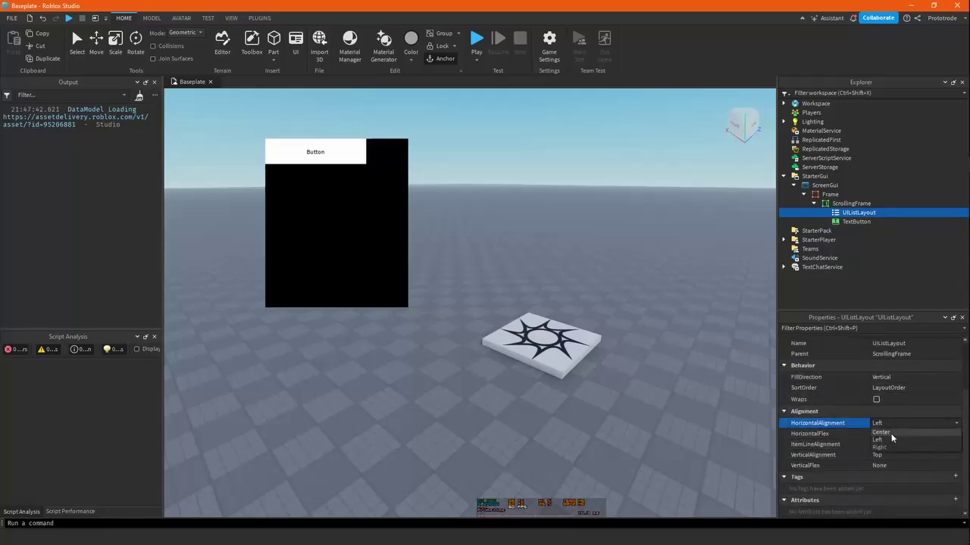
pyautogui.click(891, 436)
# Duplicate the TextButton repeatedly until the ScrollingFrame holds eleven buttons
pyautogui.click(853, 221)
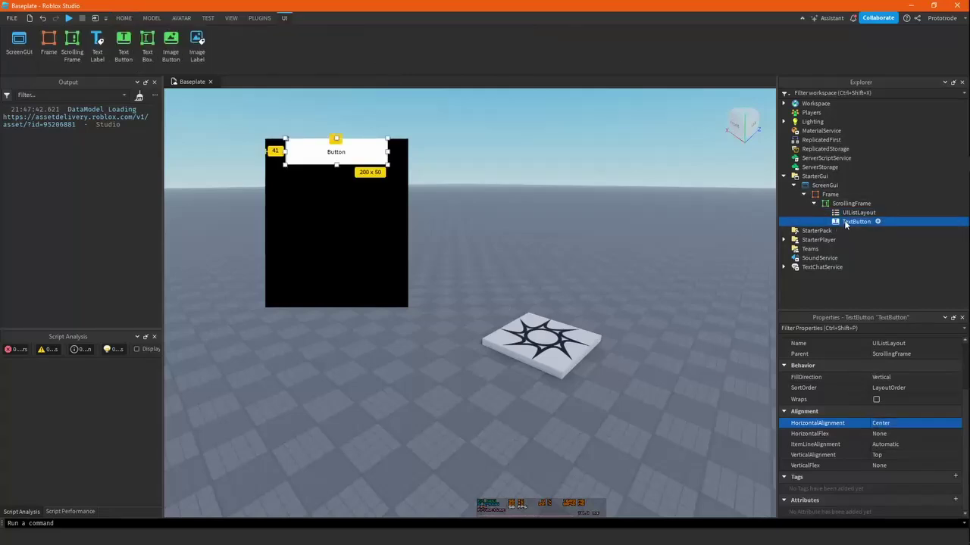
pyautogui.hotkey('ctrl', 'd')
pyautogui.hotkey('ctrl', 'd')
pyautogui.hotkey('ctrl', 'd')
pyautogui.hotkey('ctrl', 'd')
pyautogui.hotkey('ctrl', 'd')
pyautogui.hotkey('ctrl', 'd')
pyautogui.hotkey('ctrl', 'd')
pyautogui.hotkey('ctrl', 'd')
pyautogui.hotkey('ctrl', 'd')
pyautogui.click(541, 257)
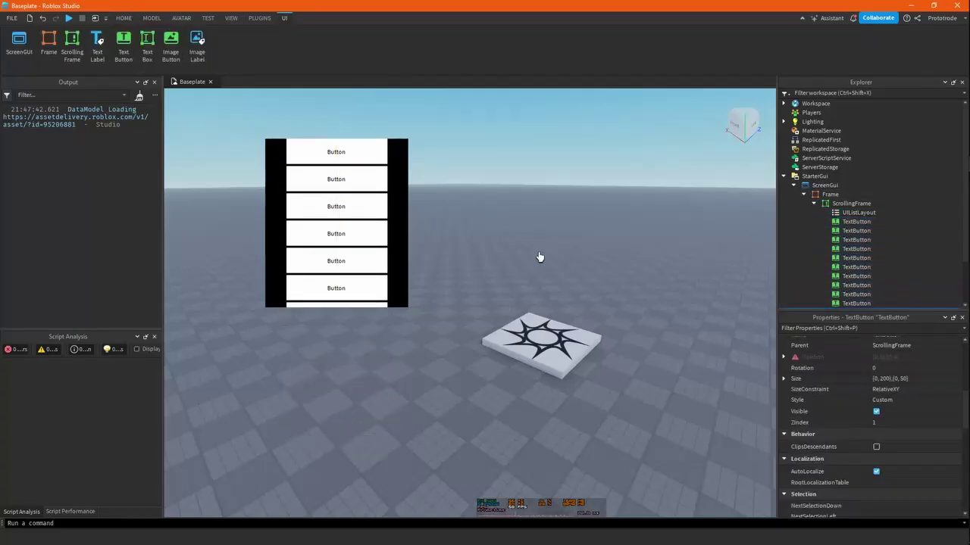
# Try making the ScrollingFrame grow vertically to fit its buttons with AutomaticSize, and undo the change
pyautogui.click(836, 205)
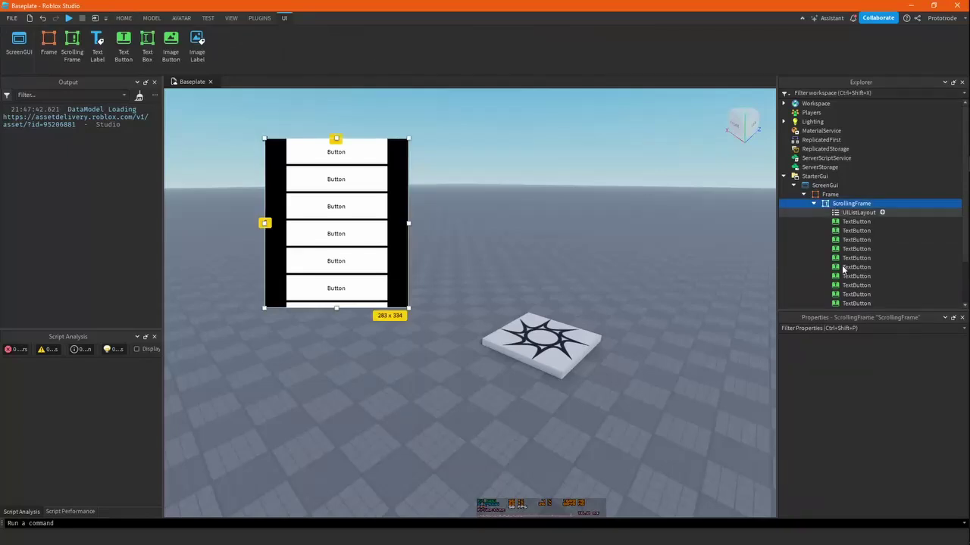
pyautogui.scroll(-2, 871, 424)
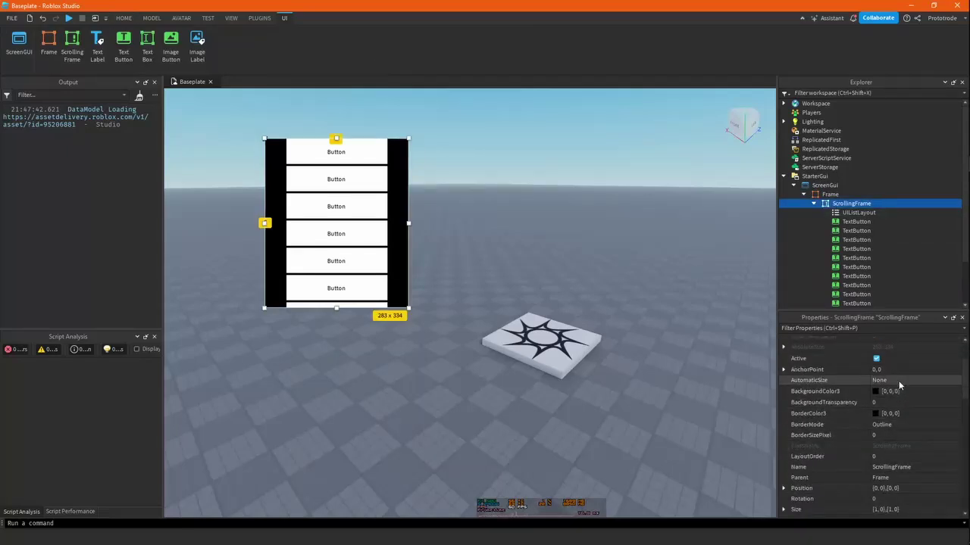
pyautogui.click(888, 413)
pyautogui.click(596, 369)
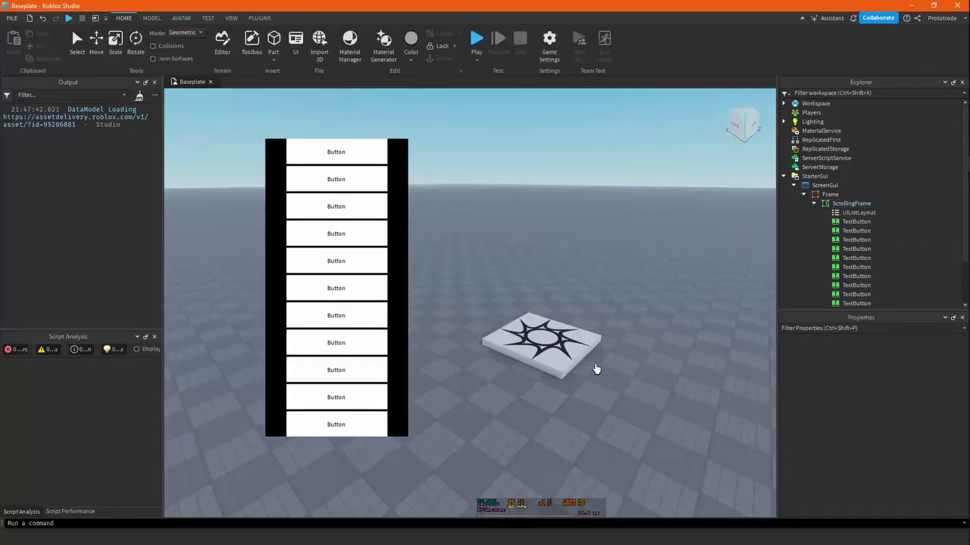
pyautogui.hotkey('ctrl', 'z')
# Set the ScrollingFrame's AutomaticCanvasSize to Y and test scrolling through the button list
pyautogui.scroll(-1, 860, 443)
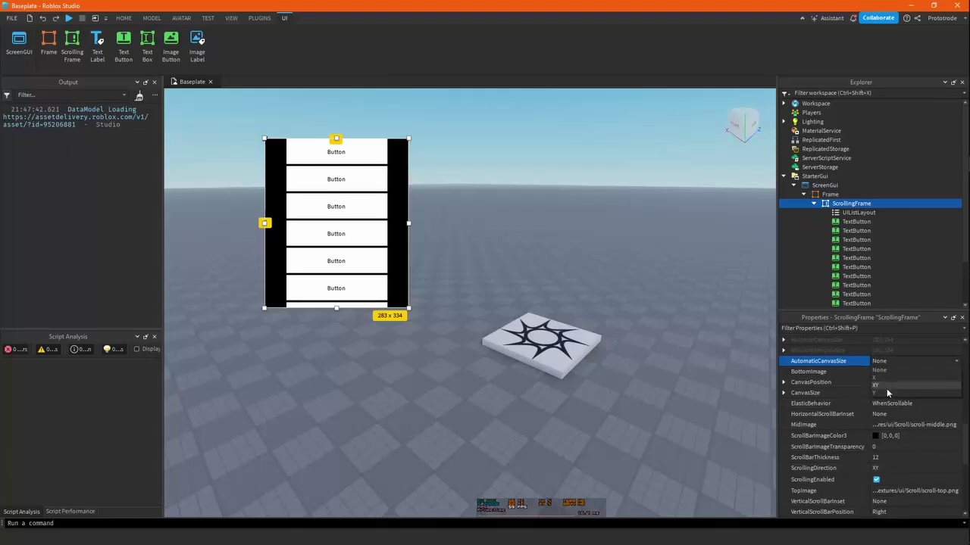
pyautogui.click(886, 392)
pyautogui.click(523, 332)
pyautogui.scroll(-3, 402, 265)
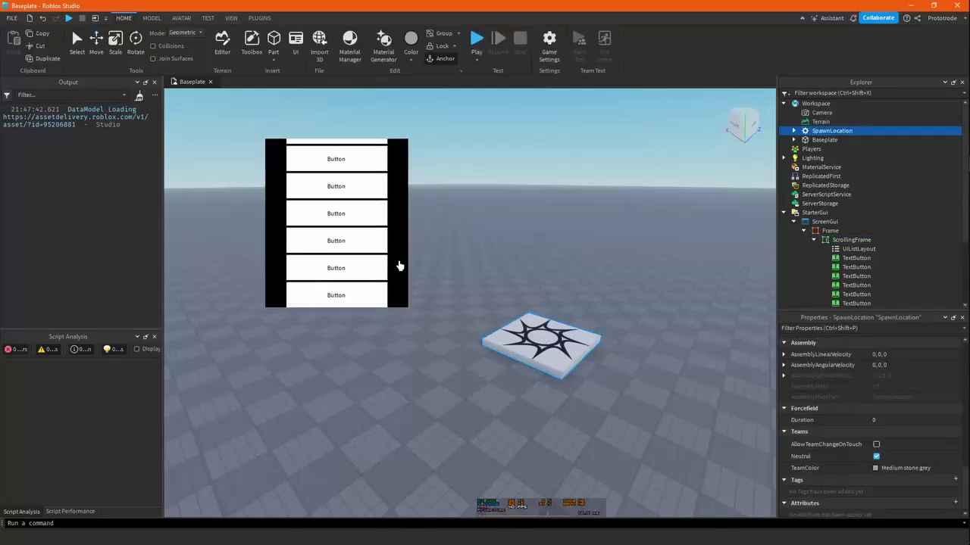
pyautogui.scroll(3, 399, 265)
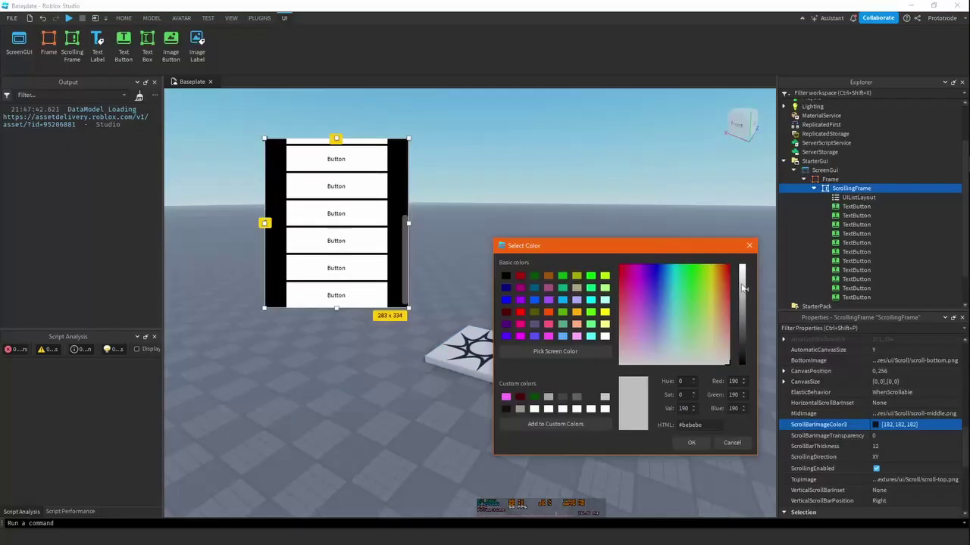
# Set the ScrollingFrame's ScrollBarImageColor3 to white [255, 255, 255] and scroll the button list to check the bar
pyautogui.moveTo(744, 288); pyautogui.dragTo(744, 265)
pyautogui.click(691, 443)
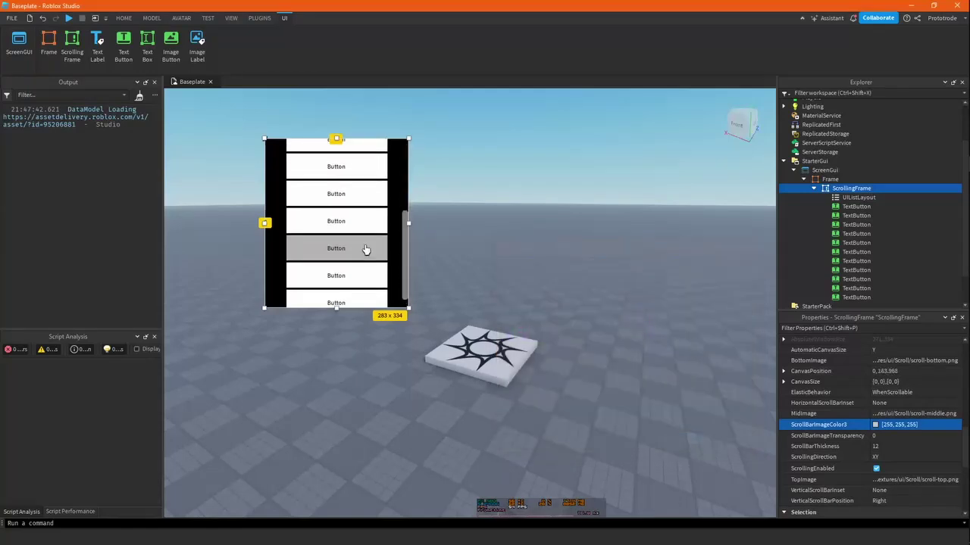
pyautogui.scroll(-1, 368, 250)
pyautogui.click(387, 279)
pyautogui.scroll(2, 388, 277)
pyautogui.scroll(-2, 388, 278)
pyautogui.scroll(2, 388, 277)
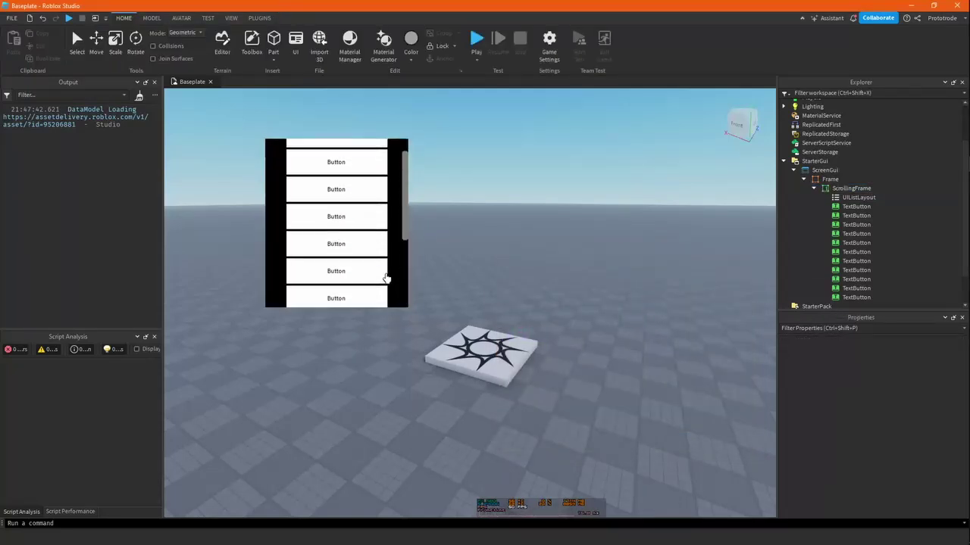
# Insert a UIPadding object into the ScrollingFrame
pyautogui.scroll(-2, 388, 277)
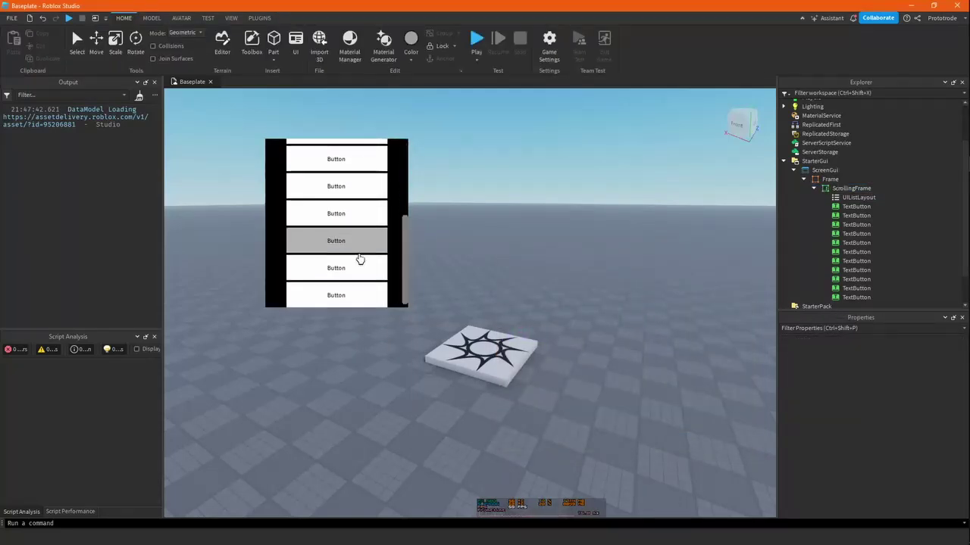
pyautogui.click(850, 188)
pyautogui.click(877, 189)
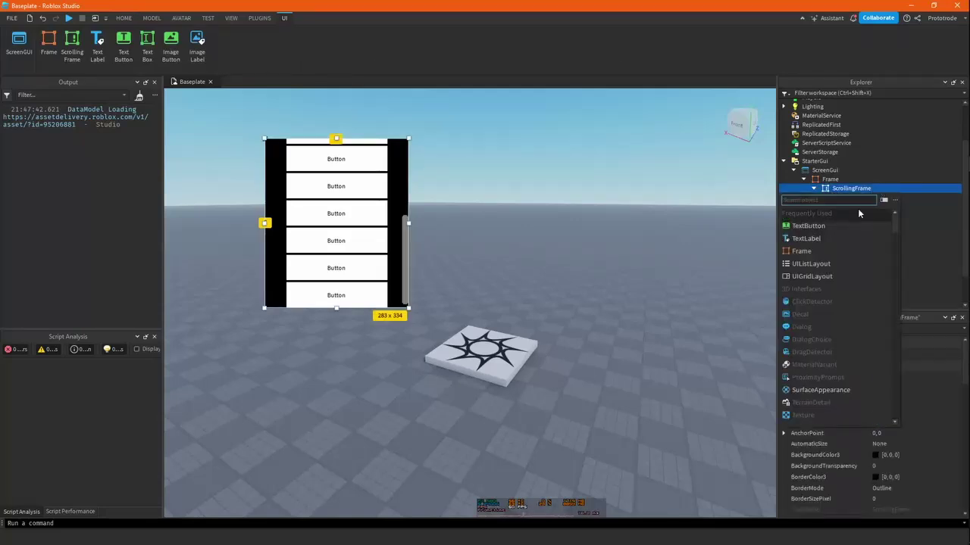
pyautogui.write('ui')
pyautogui.click(834, 226)
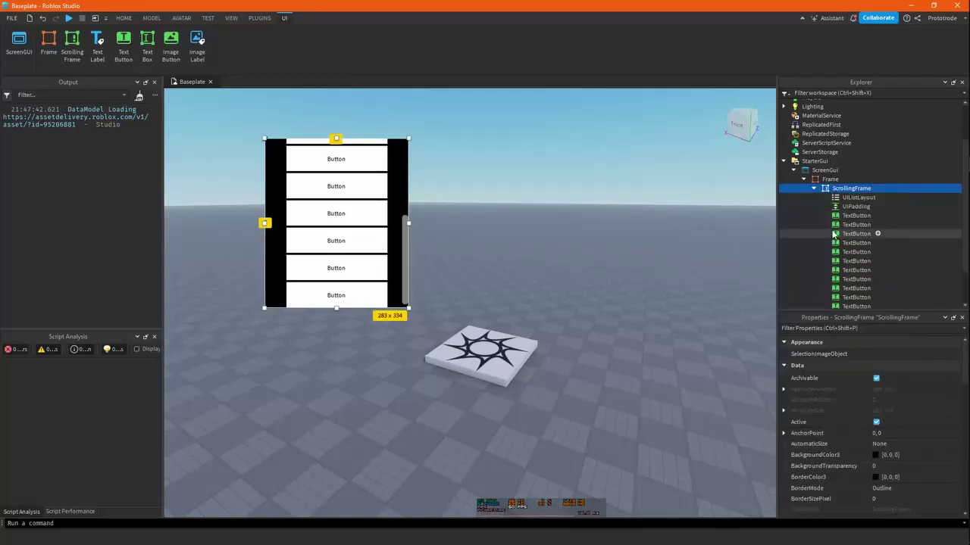
# Set the UIPadding's PaddingBottom and PaddingTop to 0, 4
pyautogui.click(852, 206)
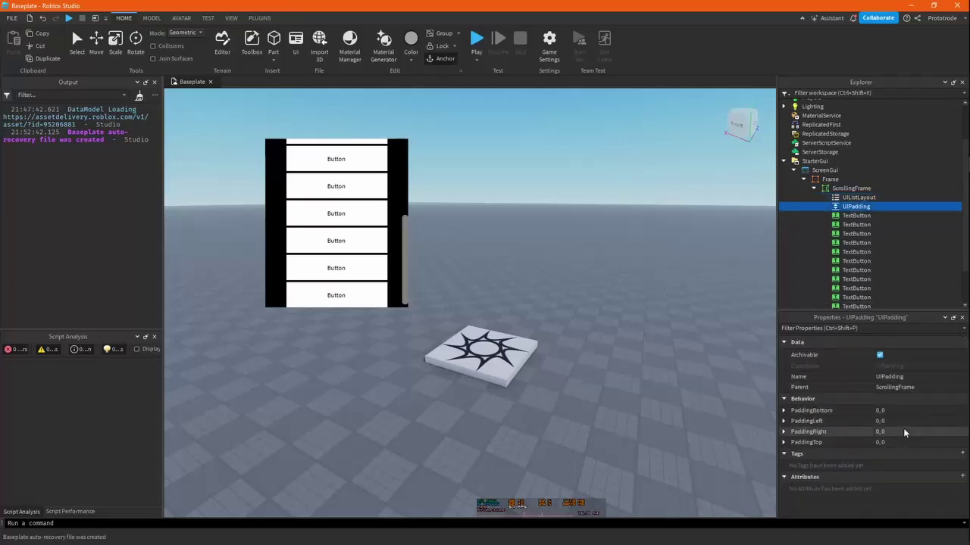
pyautogui.click(906, 410)
pyautogui.write('0,4')
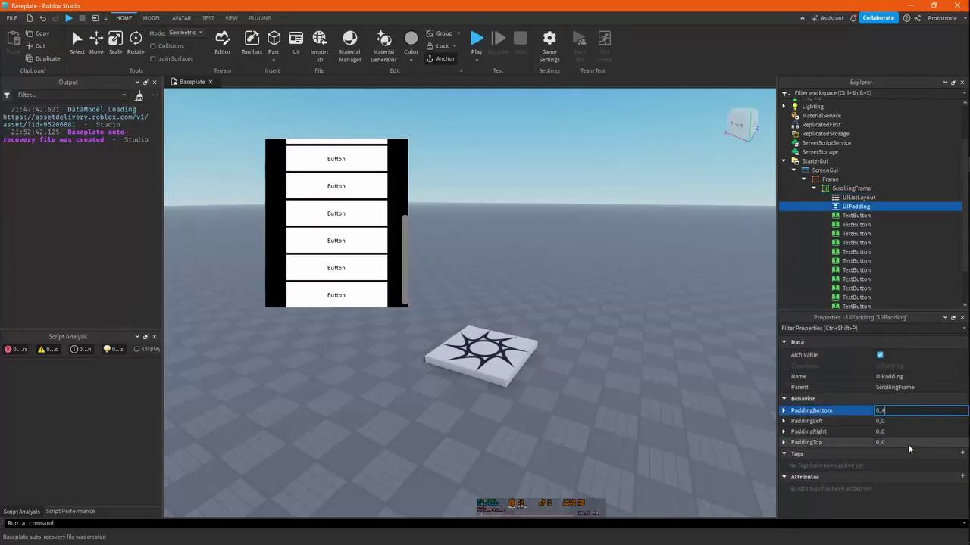
pyautogui.click(908, 444)
pyautogui.write('0,4')
pyautogui.press('Return')
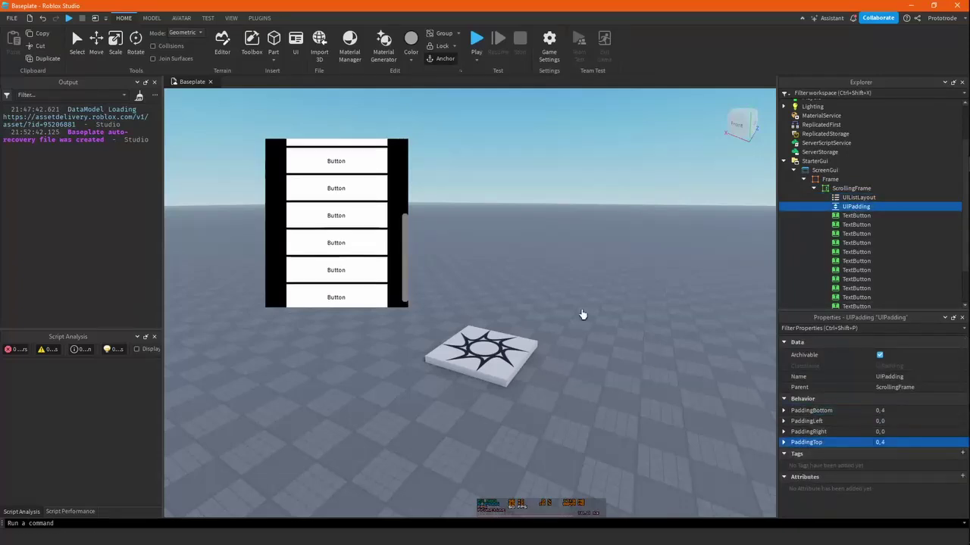
# Scroll the button list to both ends to inspect the padding above the first and below the last button
pyautogui.click(582, 314)
pyautogui.scroll(-4, 561, 306)
pyautogui.scroll(2, 379, 273)
pyautogui.scroll(-3, 370, 270)
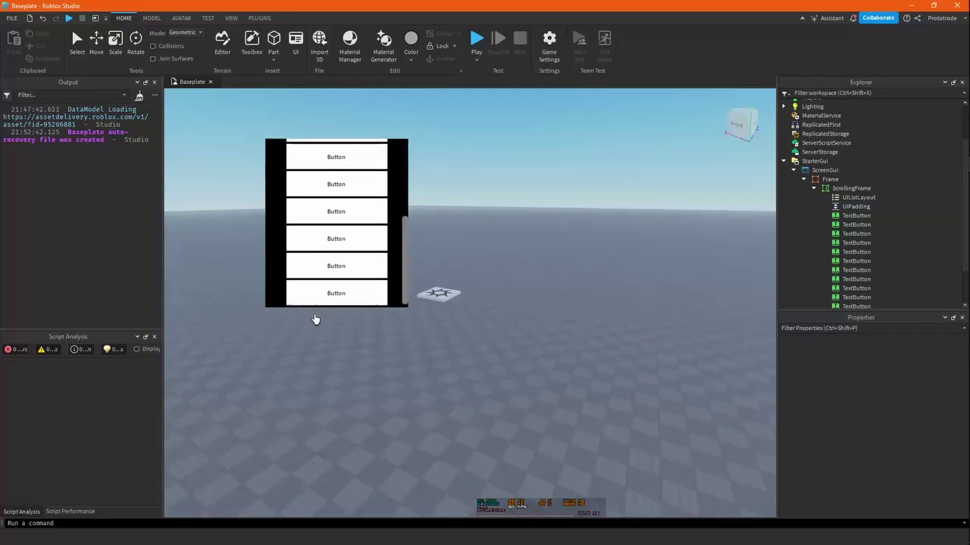
pyautogui.moveTo(292, 313); pyautogui.dragTo(295, 316, button='right')
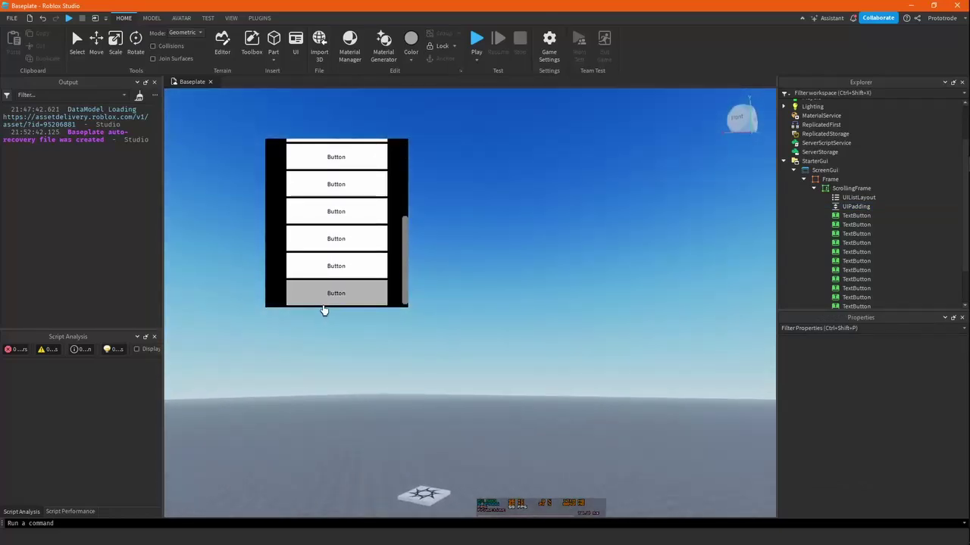
pyautogui.scroll(1, 334, 265)
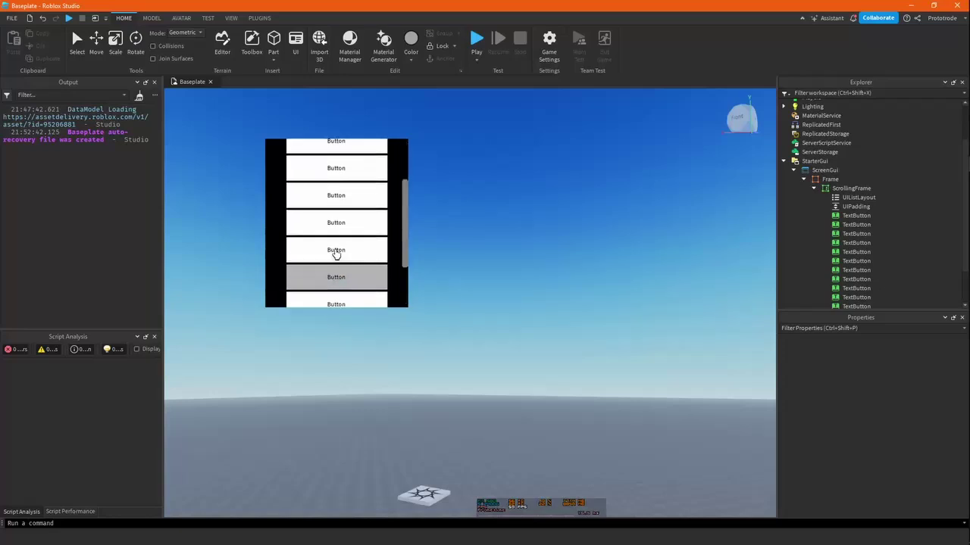
pyautogui.scroll(1, 336, 241)
pyautogui.scroll(-2, 334, 261)
pyautogui.scroll(2, 333, 250)
pyautogui.moveTo(518, 242); pyautogui.dragTo(517, 242, button='right')
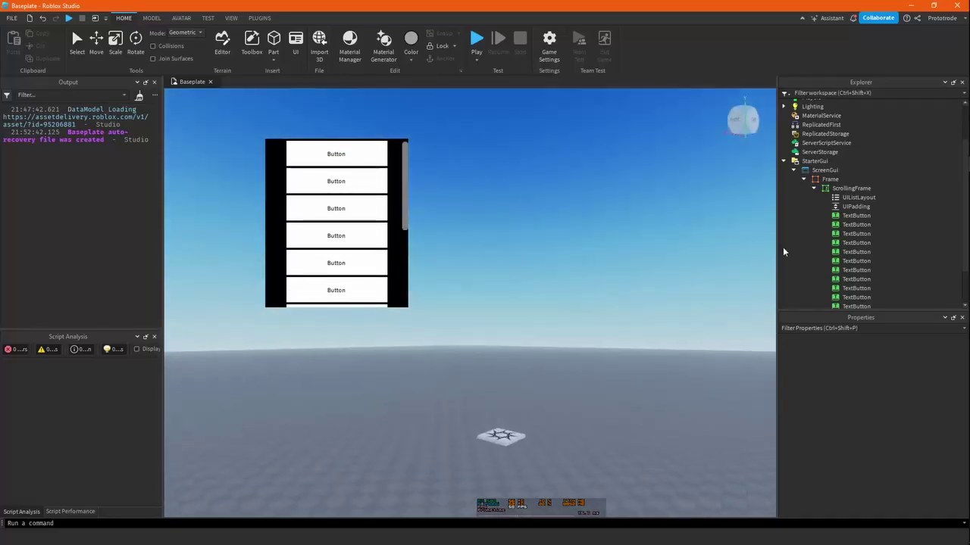
# Delete the UIListLayout from the ScrollingFrame and insert a UIGridLayout in its place
pyautogui.rightClick(851, 198)
pyautogui.click(862, 61)
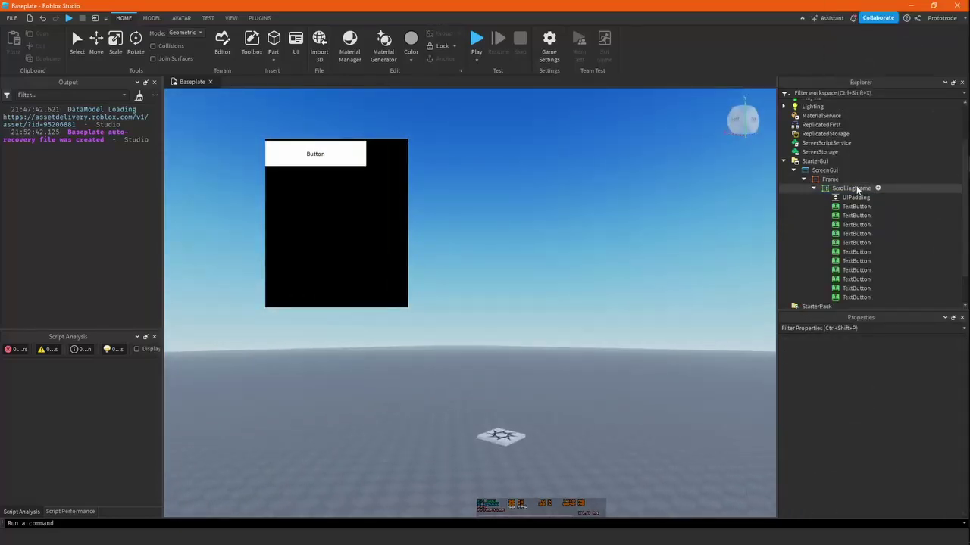
pyautogui.click(883, 190)
pyautogui.write('grid')
pyautogui.click(863, 215)
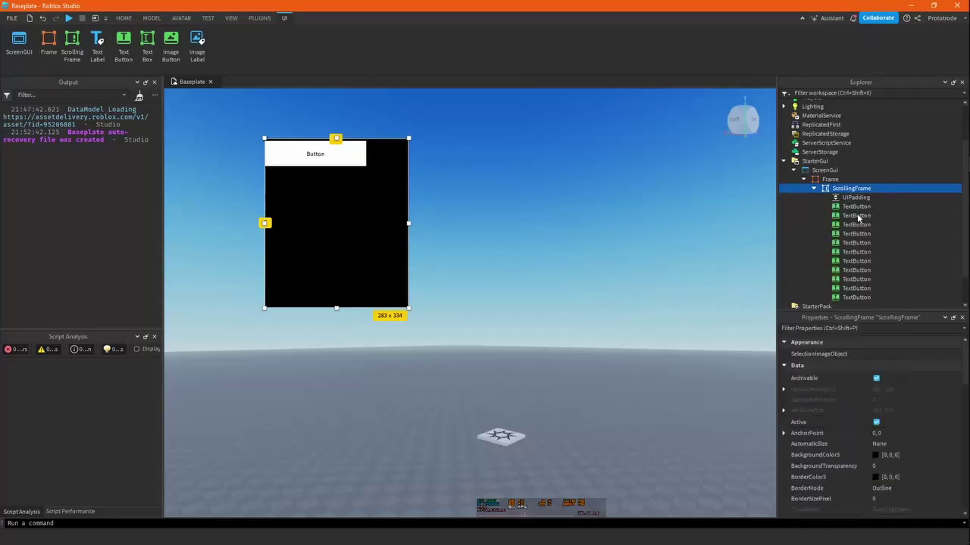
# Select the UIGridLayout and scroll through the button grid to examine its layout and edges
pyautogui.click(856, 199)
pyautogui.scroll(-3, 359, 238)
pyautogui.scroll(3, 325, 268)
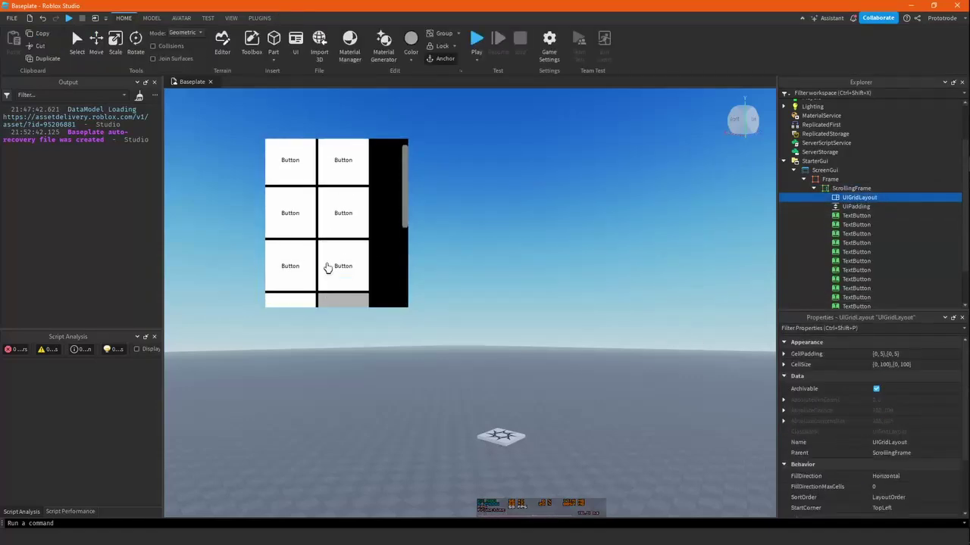
pyautogui.scroll(-3, 303, 290)
pyautogui.scroll(3, 275, 257)
pyautogui.scroll(-3, 277, 281)
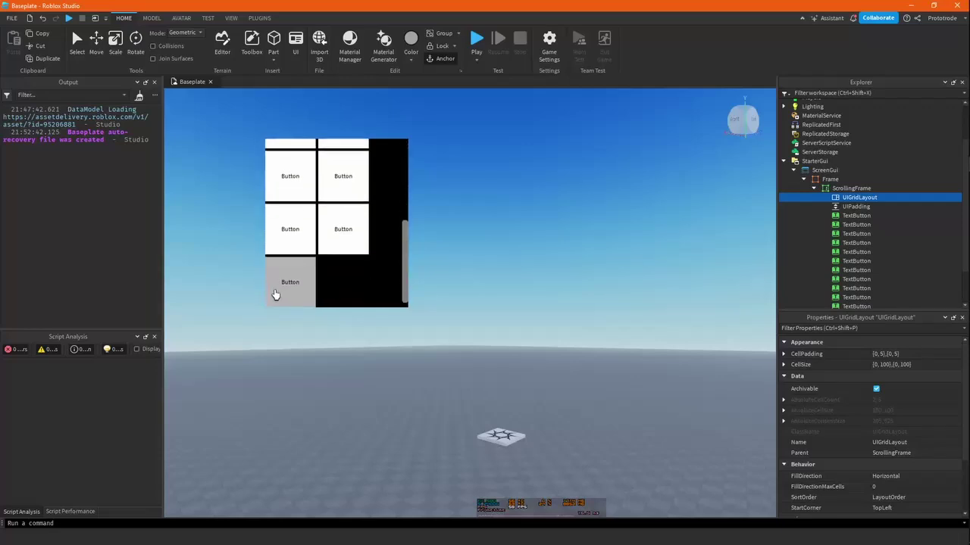
pyautogui.scroll(3, 295, 175)
# Set the UIPadding's PaddingLeft to 0, 4 and match PaddingRight to it
pyautogui.click(848, 209)
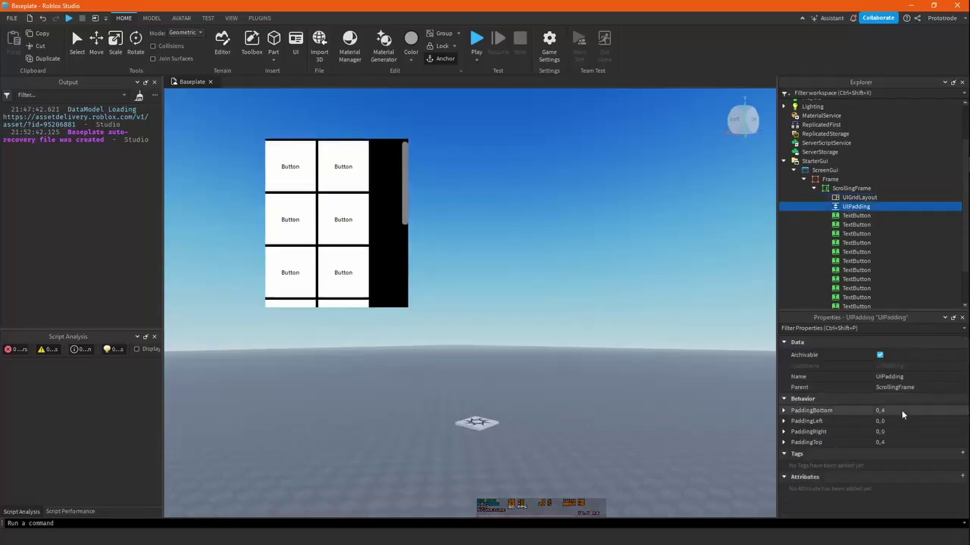
pyautogui.click(902, 421)
pyautogui.write('0,4')
pyautogui.click(921, 432)
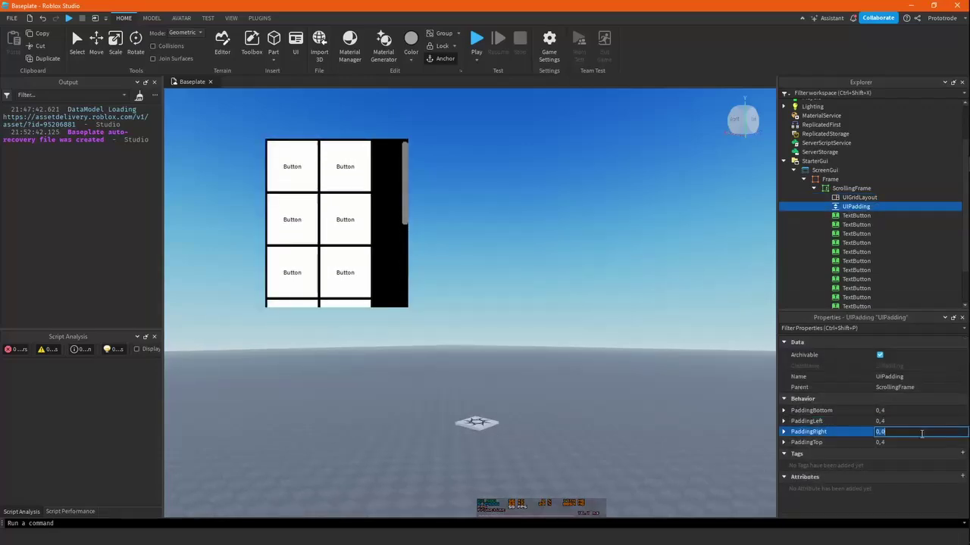
# Set the UIGridLayout's CellSize to {0.5, -3},{0, 100} so that two columns fit the frame
pyautogui.click(859, 197)
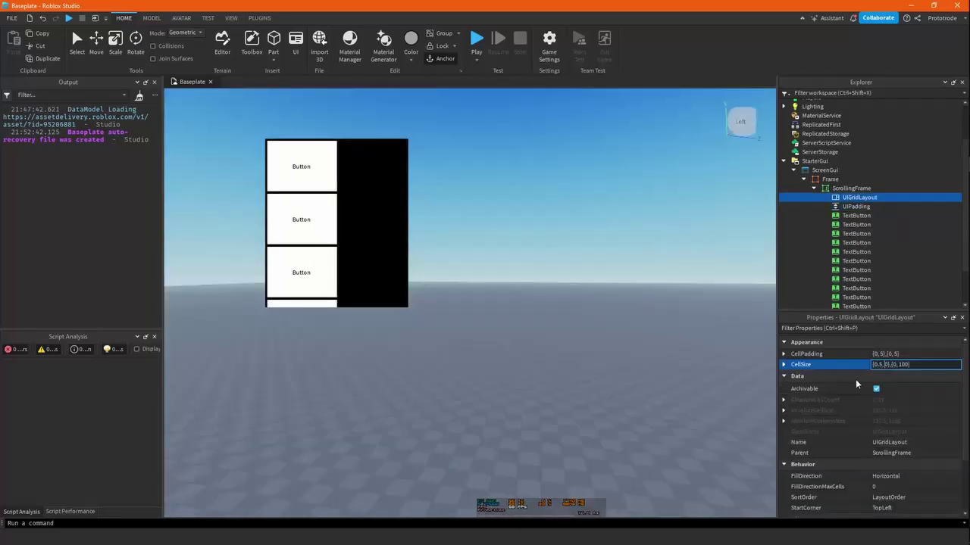
pyautogui.click(883, 354)
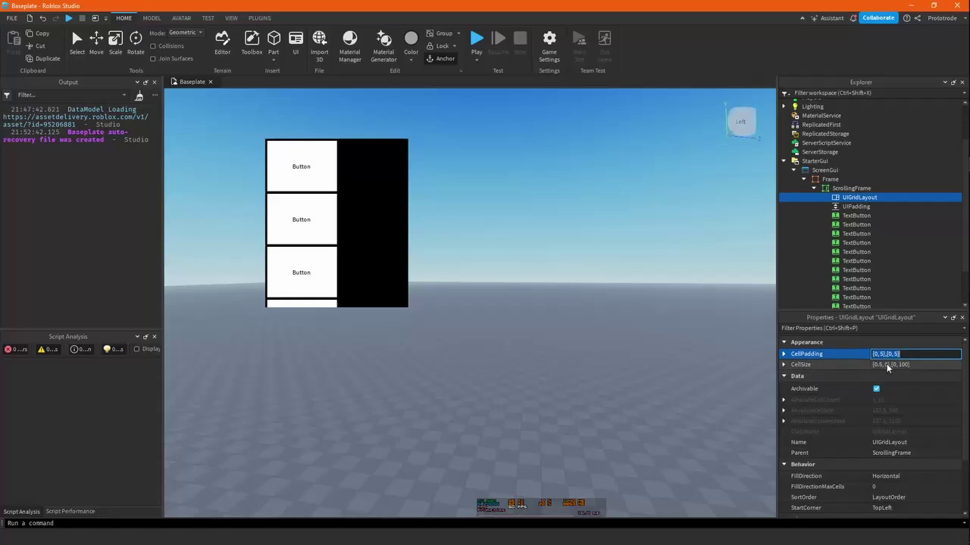
pyautogui.click(886, 365)
pyautogui.click(884, 356)
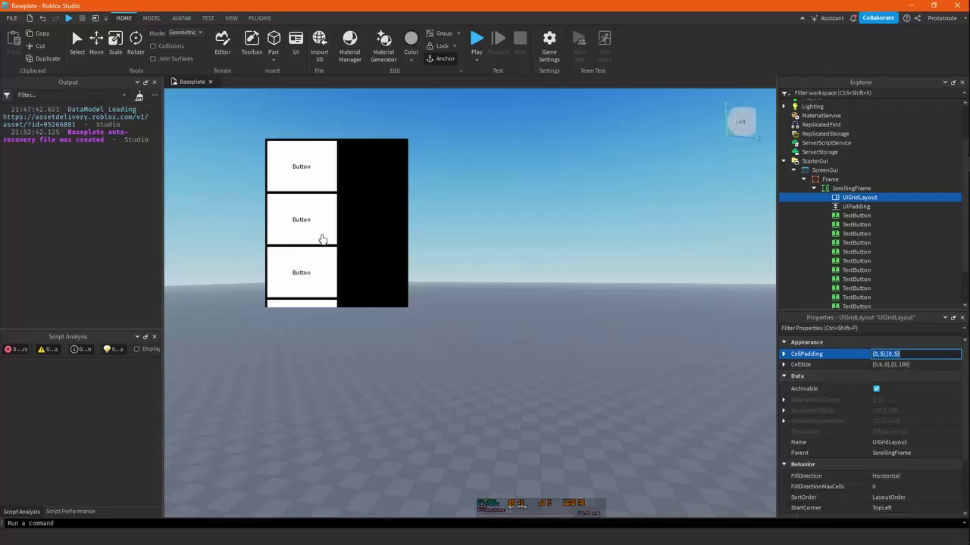
pyautogui.doubleClick(827, 365)
pyautogui.click(878, 375)
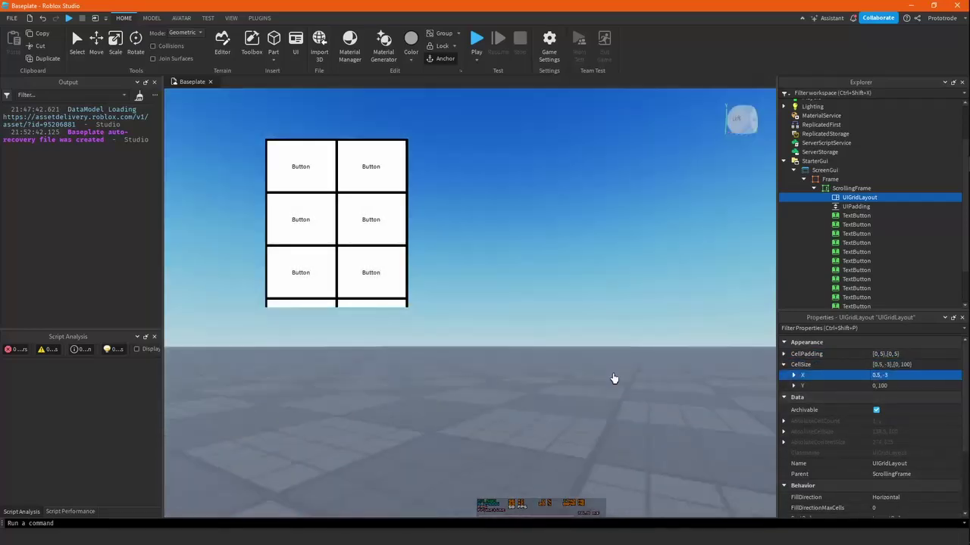
pyautogui.moveTo(614, 380); pyautogui.dragTo(684, 375, button='right')
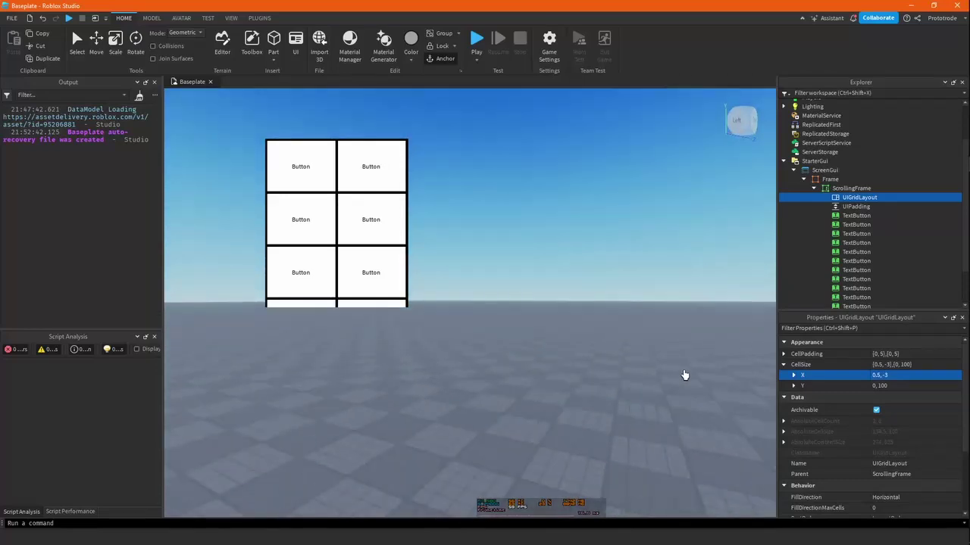
# Set the UIGridLayout's CellPadding to {0, 4},{0, 4}
pyautogui.click(896, 365)
pyautogui.doubleClick(881, 355)
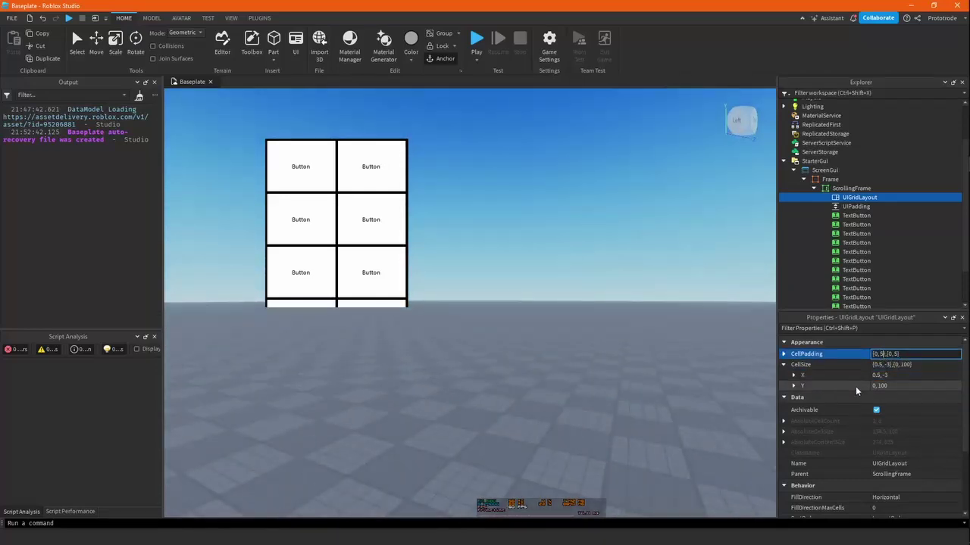
pyautogui.press('BackSpace')
pyautogui.write('4')
pyautogui.press('BackSpace')
pyautogui.write('4')
pyautogui.press('Return')
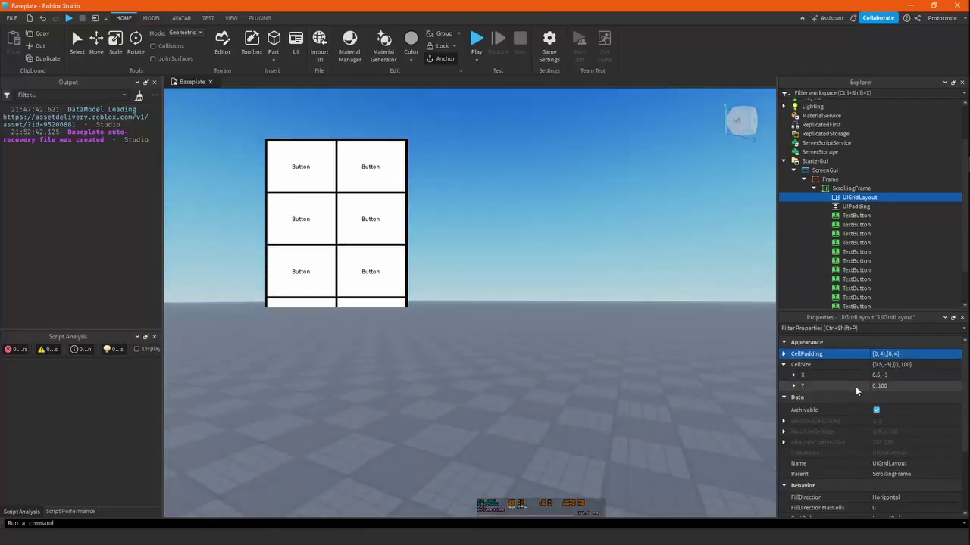
# Try a CellSize X of 0.5, -4 on the UIGridLayout, and set it to 0.5, -2
pyautogui.click(898, 375)
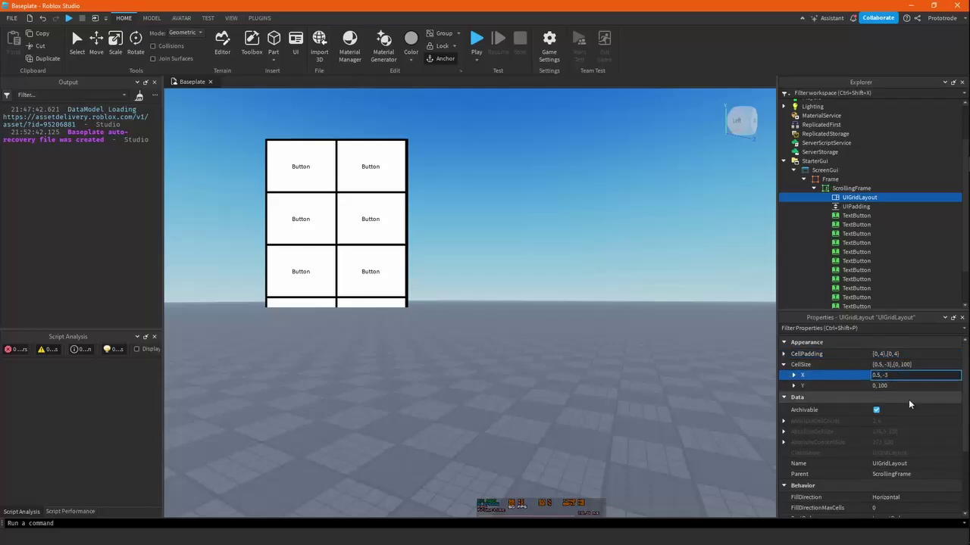
pyautogui.press('BackSpace')
pyautogui.write('4')
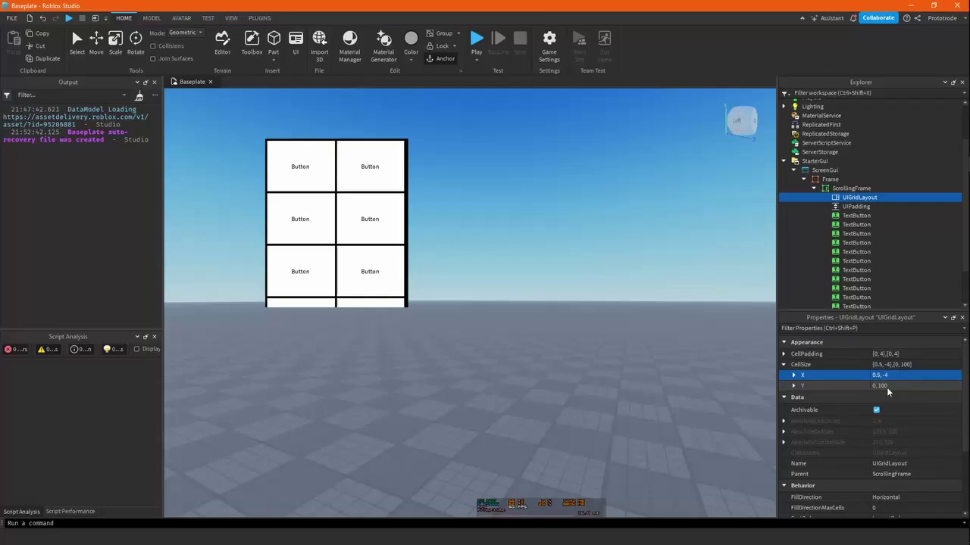
pyautogui.write('4')
pyautogui.press('BackSpace')
pyautogui.write('2')
pyautogui.press('Return')
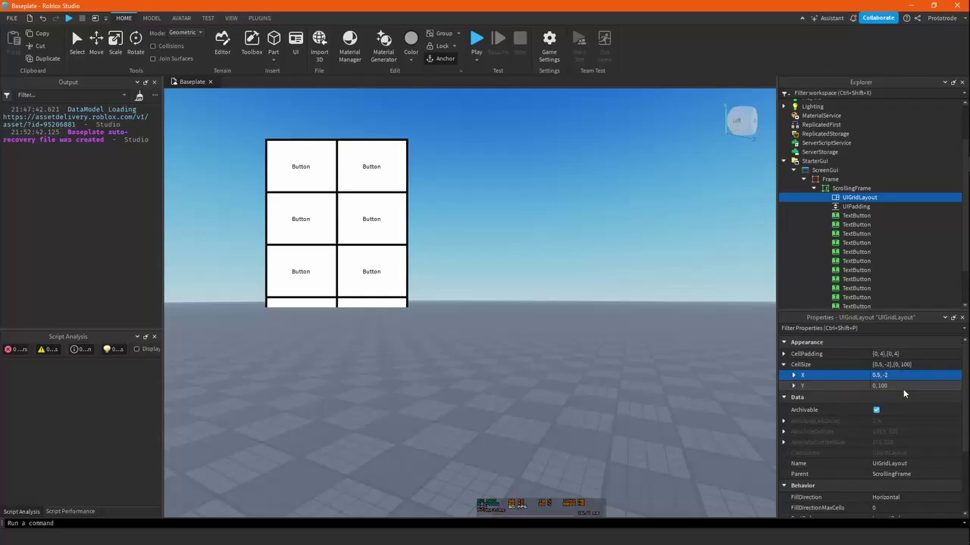
# Scroll to the end of the grid and duplicate one TextButton to fill the empty last cell
pyautogui.moveTo(635, 336); pyautogui.dragTo(636, 336, button='right')
pyautogui.scroll(-4, 335, 233)
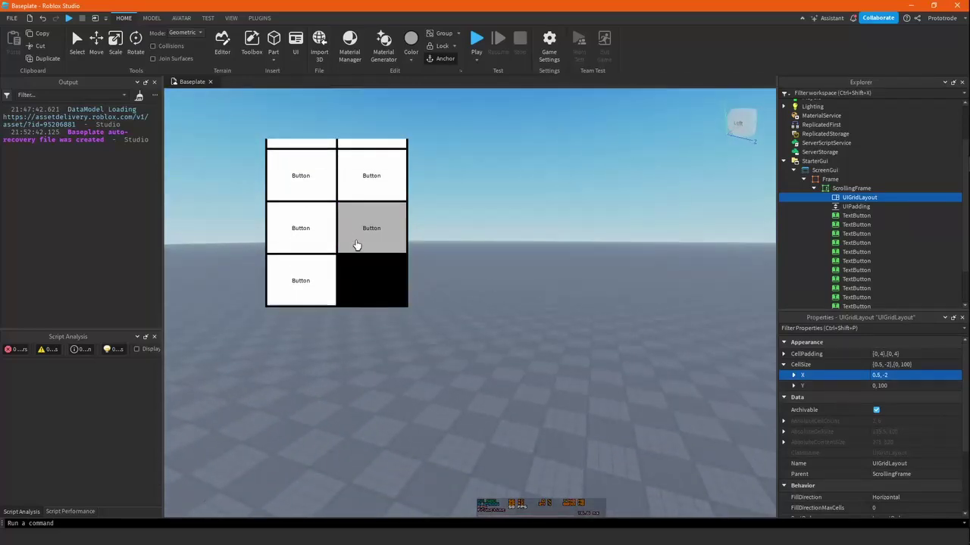
pyautogui.scroll(2, 353, 249)
pyautogui.scroll(-2, 345, 245)
pyautogui.click(849, 217)
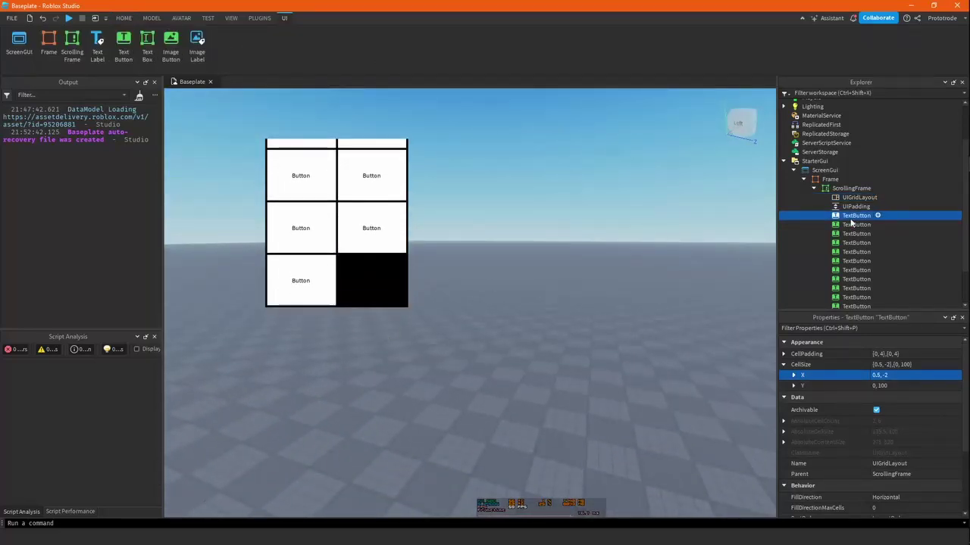
pyautogui.press('Delete')
# Scroll the button grid up and down to check the outer padding and the last row
pyautogui.scroll(2, 356, 245)
pyautogui.scroll(-3, 339, 241)
pyautogui.moveTo(521, 301); pyautogui.dragTo(521, 300, button='right')
pyautogui.scroll(3, 336, 275)
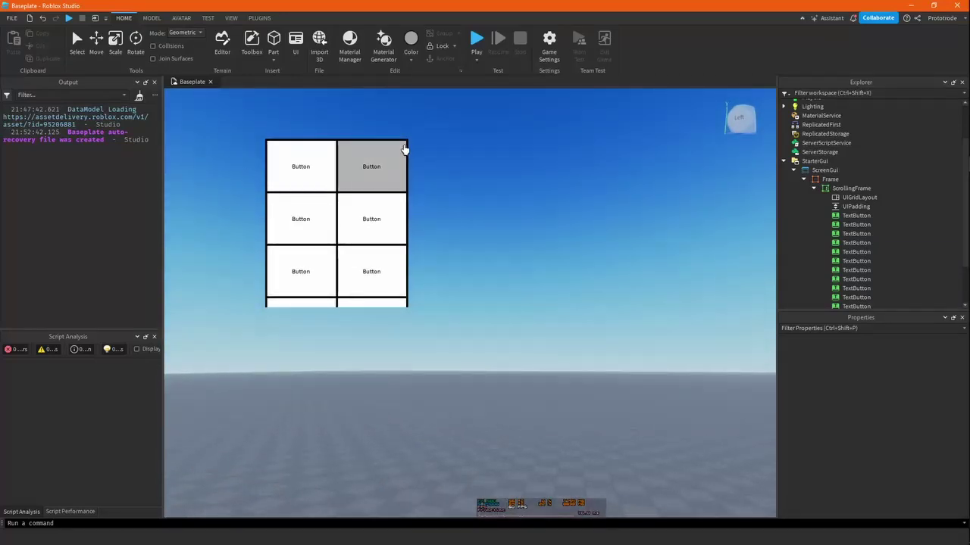
pyautogui.scroll(-2, 297, 256)
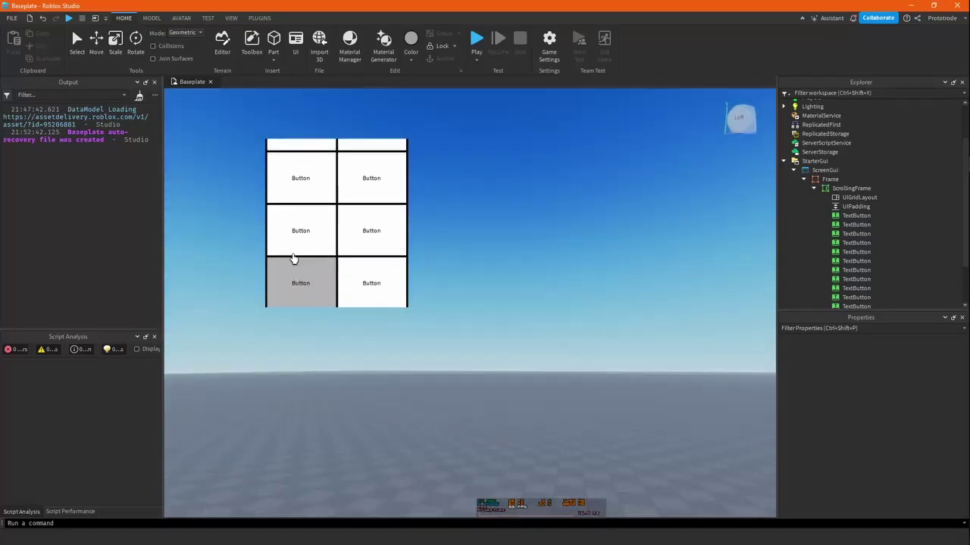
pyautogui.scroll(2, 325, 220)
pyautogui.scroll(-2, 327, 227)
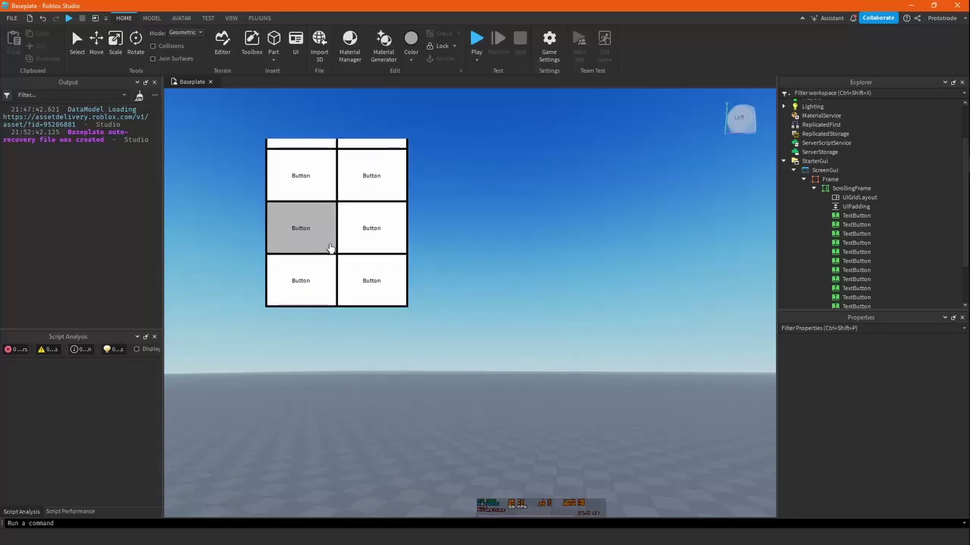
pyautogui.moveTo(495, 252); pyautogui.dragTo(494, 269, button='right')
# Duplicate a TextButton six times in the ScrollingFrame and test scrolling through the longer grid
pyautogui.click(859, 235)
pyautogui.hotkey('ctrl', 'd')
pyautogui.hotkey('ctrl', 'd')
pyautogui.hotkey('ctrl', 'd')
pyautogui.hotkey('ctrl', 'd')
pyautogui.hotkey('ctrl', 'd')
pyautogui.hotkey('ctrl', 'd')
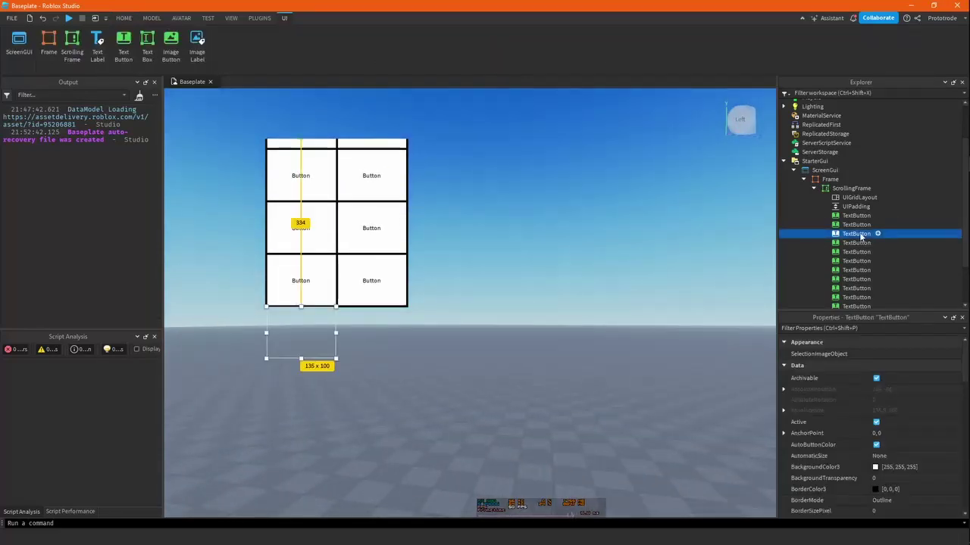
pyautogui.click(500, 241)
pyautogui.scroll(1, 360, 231)
pyautogui.scroll(-1, 364, 252)
pyautogui.scroll(2, 341, 231)
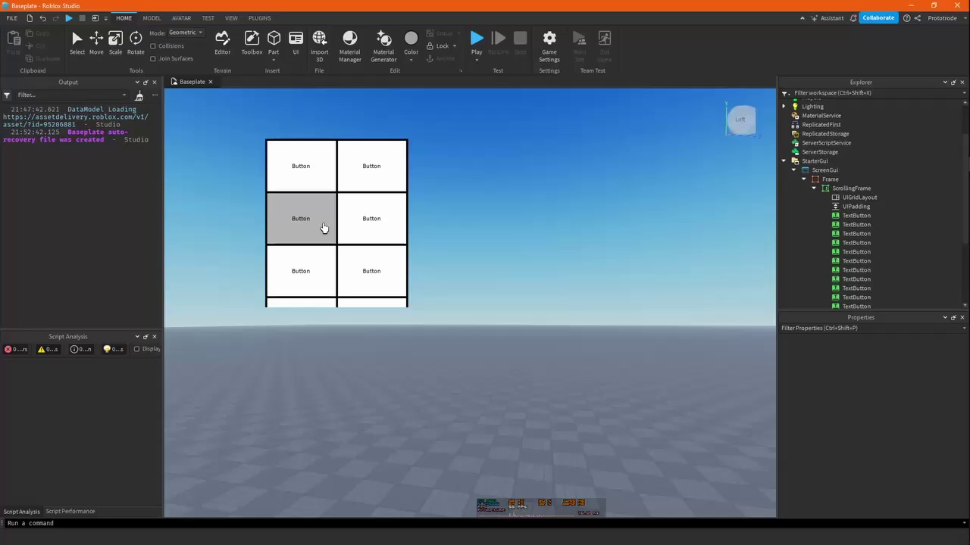
pyautogui.scroll(-2, 322, 224)
# Set the ScrollingFrame's VerticalScrollBarInset to Always
pyautogui.click(894, 459)
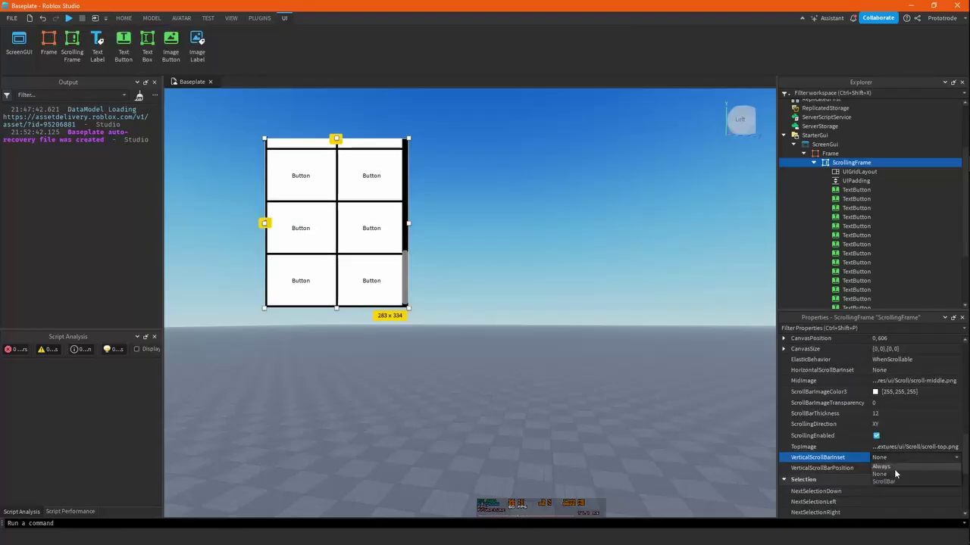
pyautogui.click(894, 469)
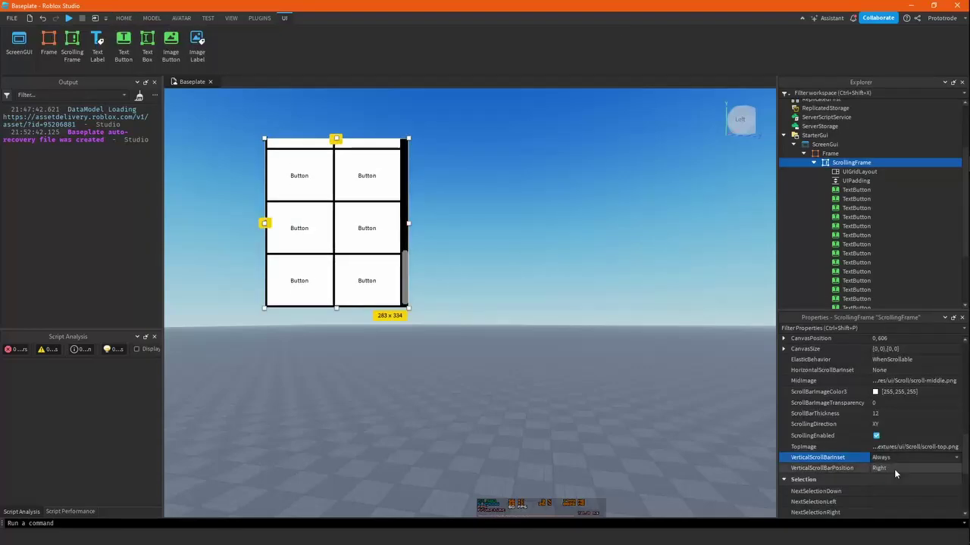
# Review the properties of the UIGridLayout and the ScrollingFrame, including VerticalScrollBarInset
pyautogui.click(512, 296)
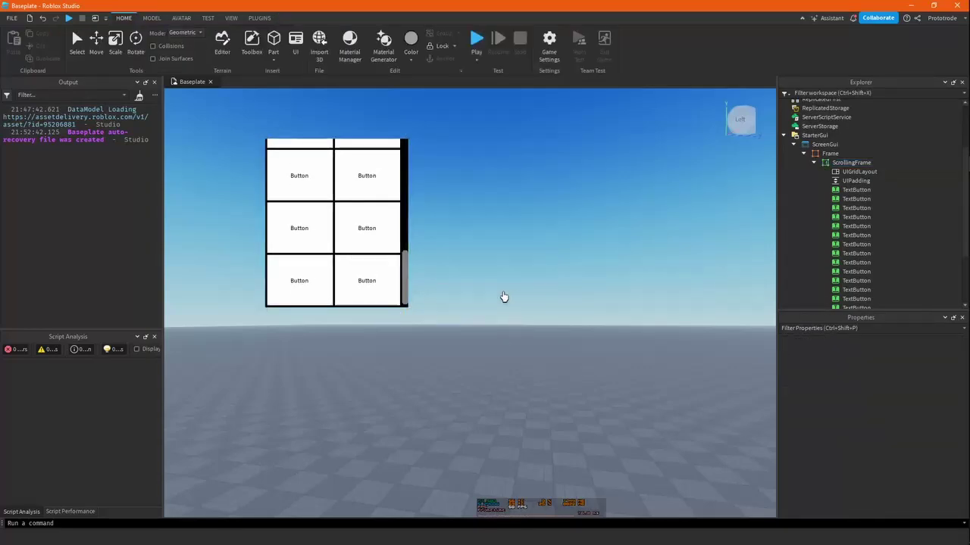
pyautogui.click(843, 173)
pyautogui.click(843, 165)
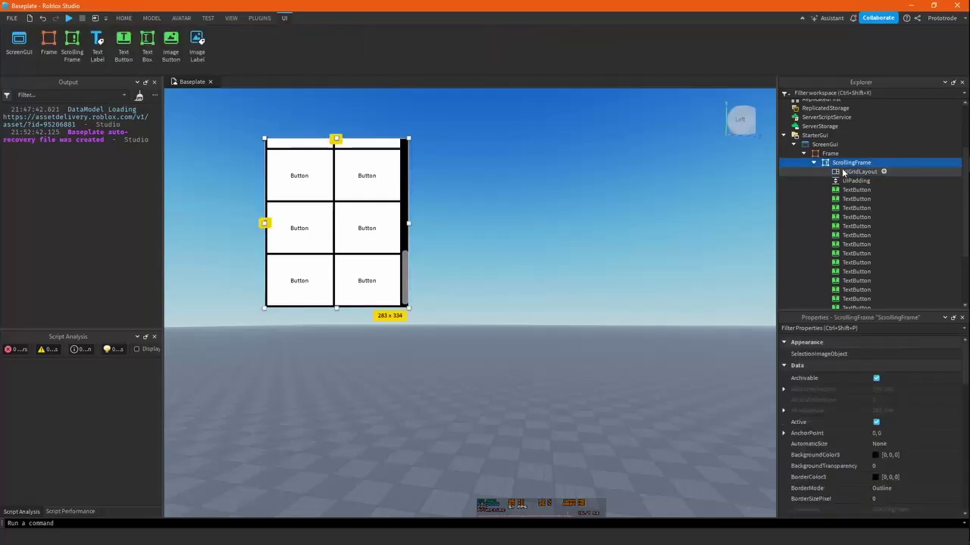
pyautogui.click(843, 173)
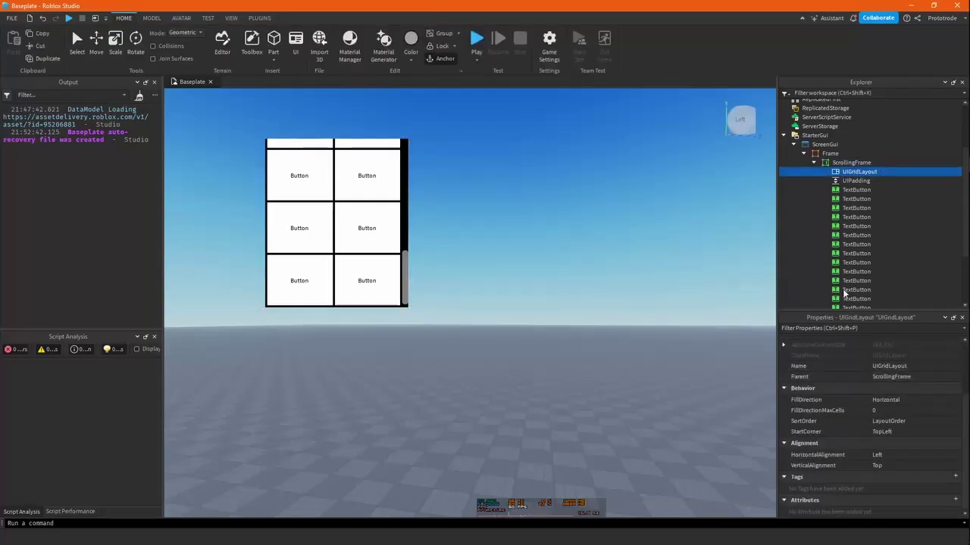
pyautogui.click(848, 162)
pyautogui.scroll(-8, 879, 412)
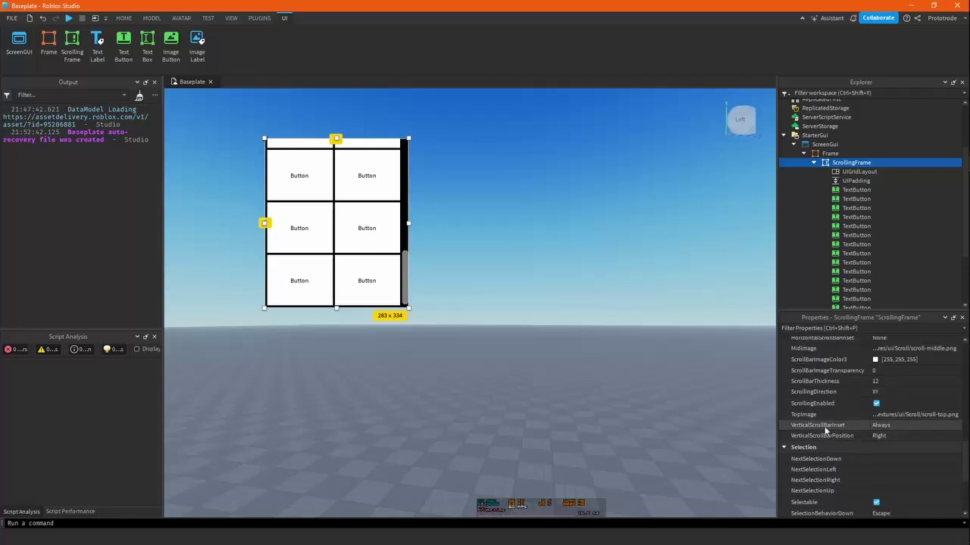
pyautogui.scroll(1, 825, 431)
# Scroll the button grid up and down to check how the inset scroll bar sits beside the buttons
pyautogui.moveTo(509, 291); pyautogui.dragTo(478, 285, button='right')
pyautogui.scroll(6, 314, 277)
pyautogui.moveTo(404, 183); pyautogui.dragTo(404, 211)
pyautogui.moveTo(507, 250); pyautogui.dragTo(500, 246, button='right')
pyautogui.moveTo(416, 230); pyautogui.dragTo(432, 240, button='right')
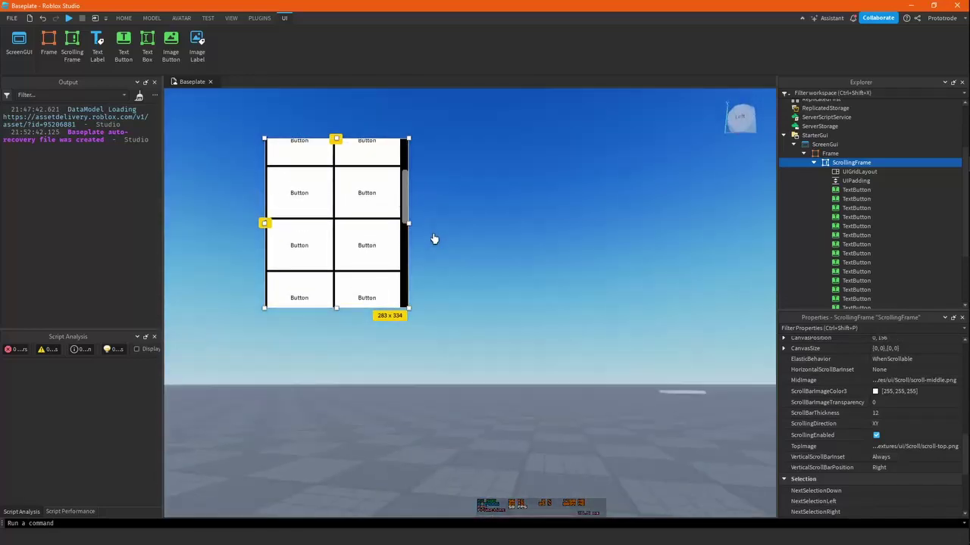
pyautogui.scroll(-2, 391, 225)
pyautogui.scroll(3, 391, 225)
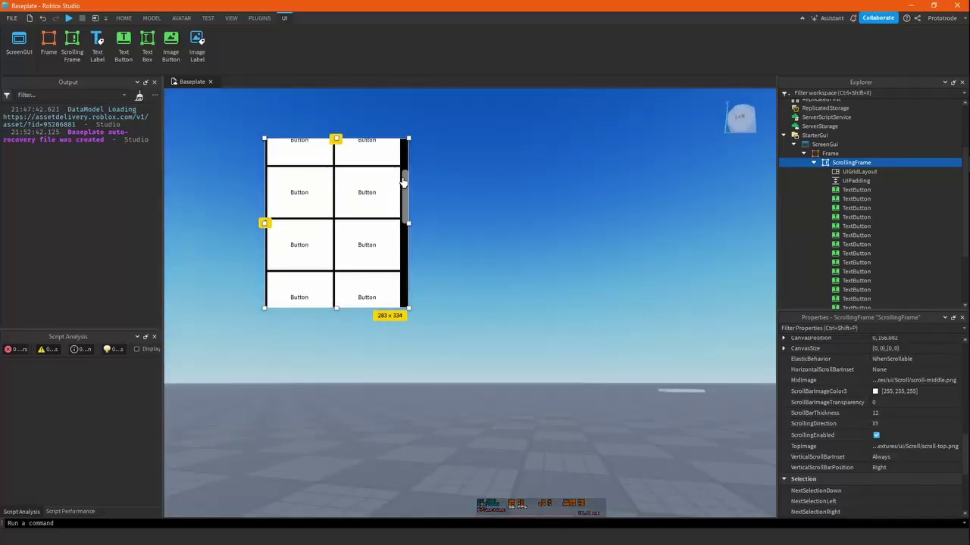
pyautogui.click(464, 214)
pyautogui.moveTo(464, 214); pyautogui.dragTo(472, 237, button='right')
# Insert a UIPadding object into the Frame that holds the ScrollingFrame
pyautogui.click(825, 154)
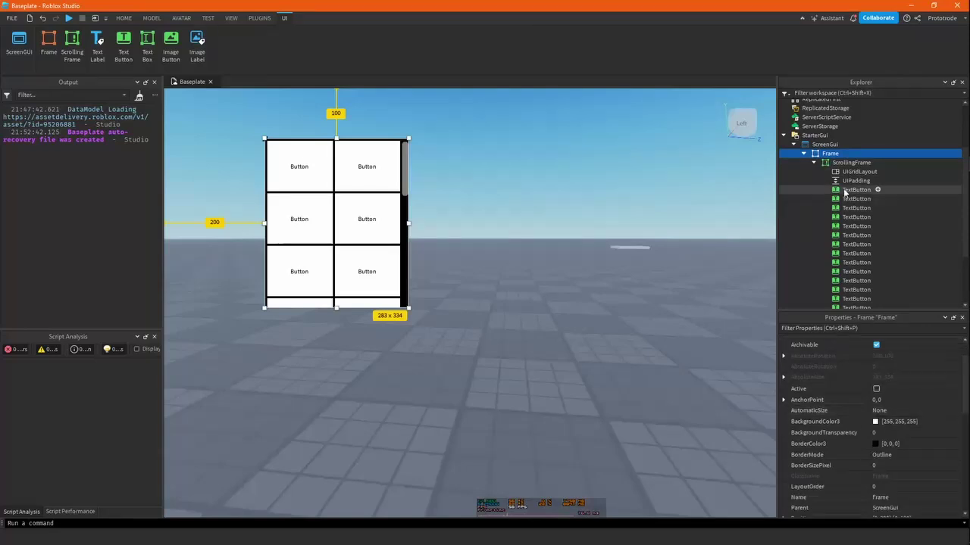
pyautogui.click(845, 155)
pyautogui.write('ui')
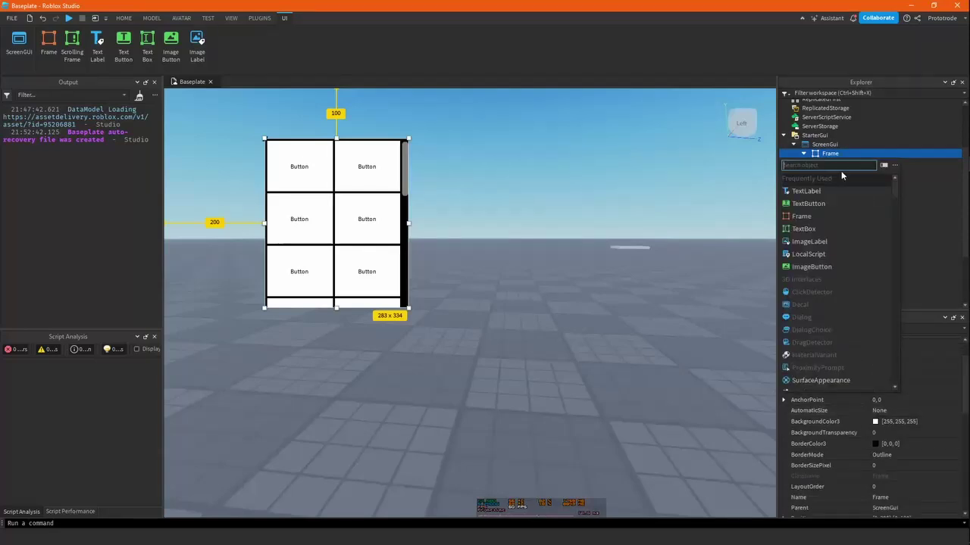
pyautogui.click(841, 177)
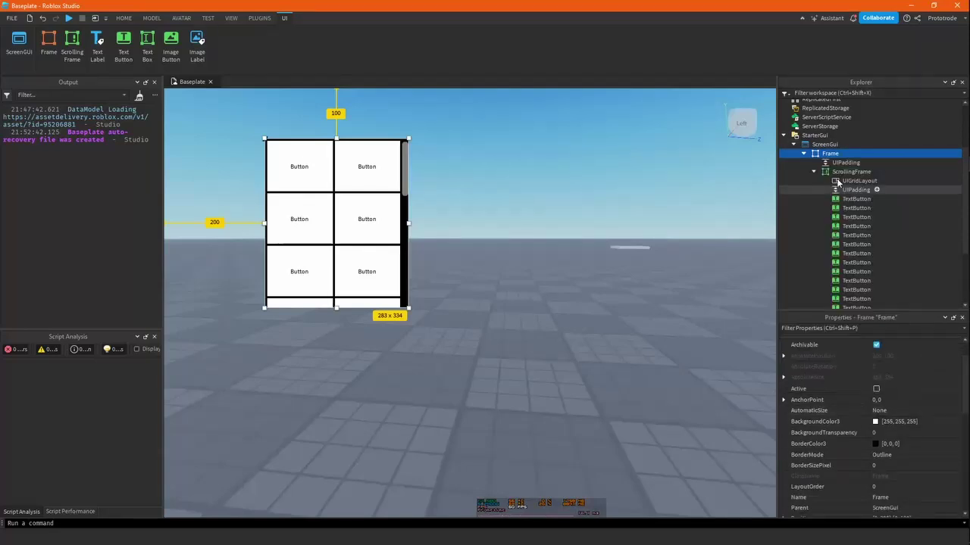
# Set PaddingBottom, PaddingLeft, PaddingRight and PaddingTop of the Frame's UIPadding to 0, 4
pyautogui.click(930, 411)
pyautogui.write('0, ')
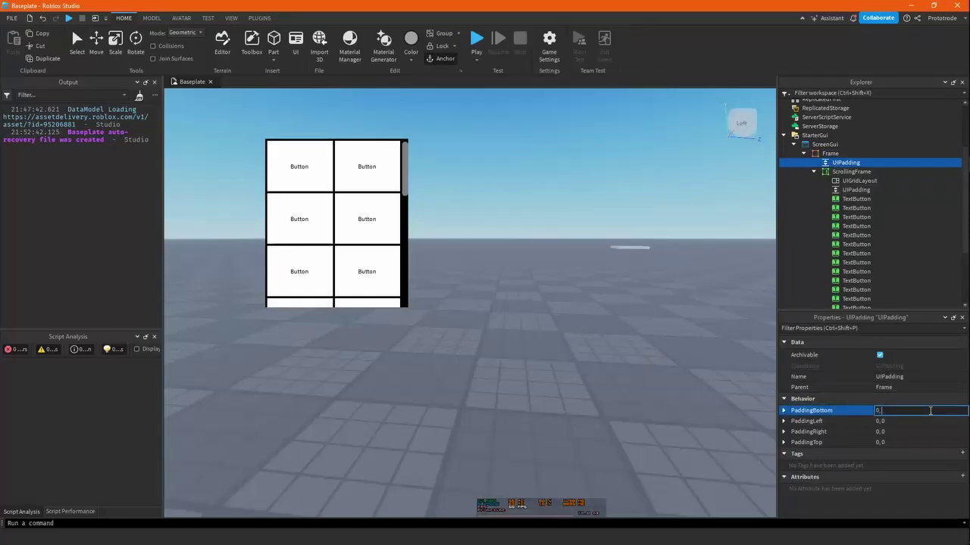
pyautogui.write('4')
pyautogui.click(920, 421)
pyautogui.click(952, 432)
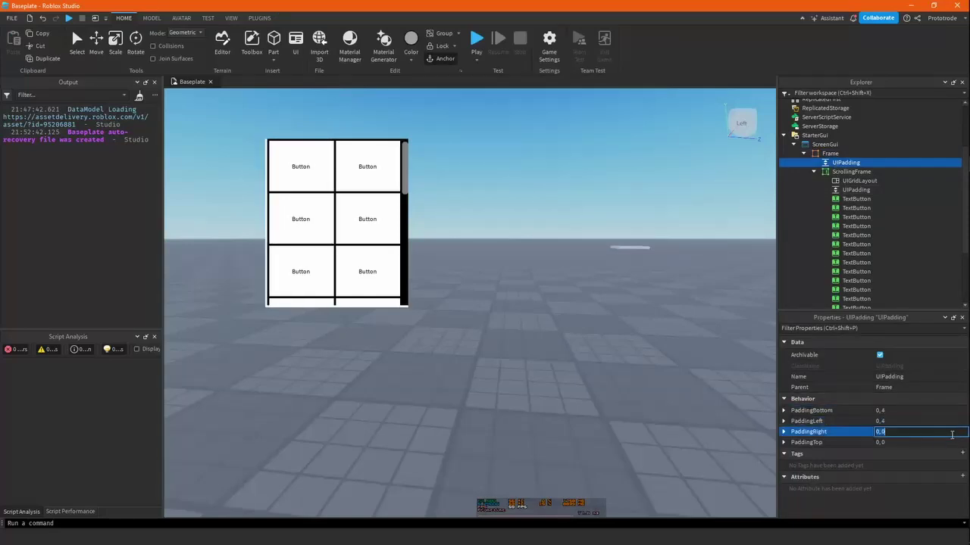
pyautogui.write('0,4')
pyautogui.click(939, 443)
pyautogui.write('0,0')
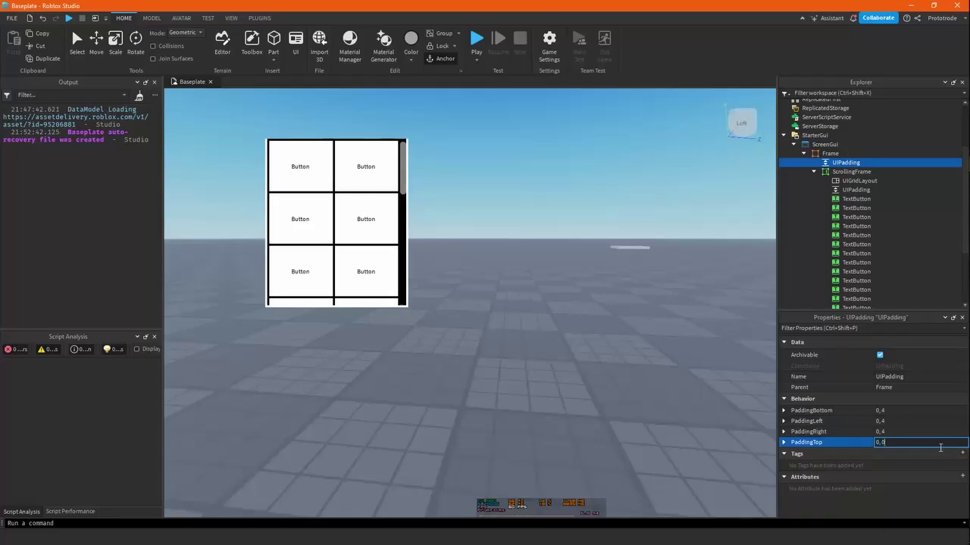
pyautogui.press('BackSpace')
pyautogui.write('4')
pyautogui.press('Return')
# Change the outer Frame's BackgroundColor3 to black, #000000
pyautogui.click(829, 153)
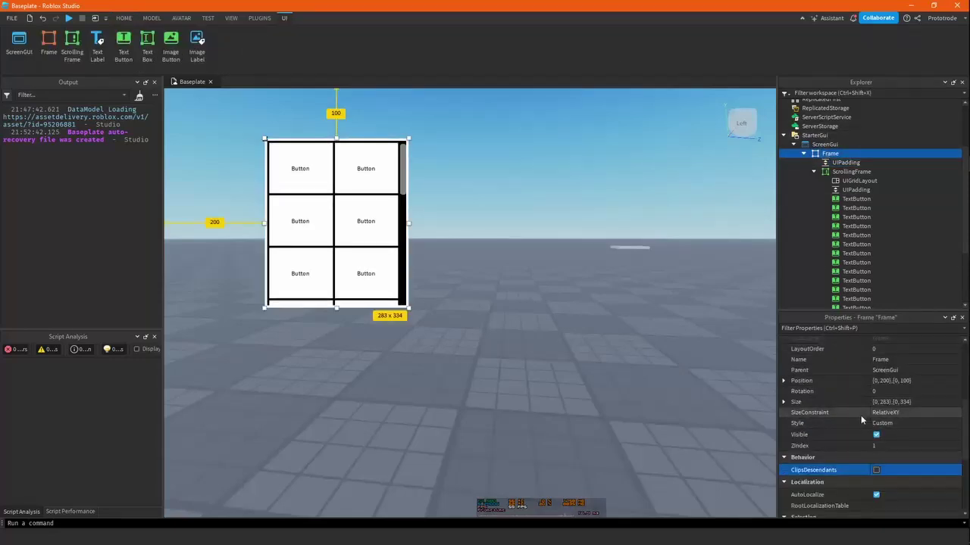
pyautogui.scroll(5, 861, 416)
pyautogui.click(876, 455)
pyautogui.moveTo(610, 259); pyautogui.dragTo(587, 402)
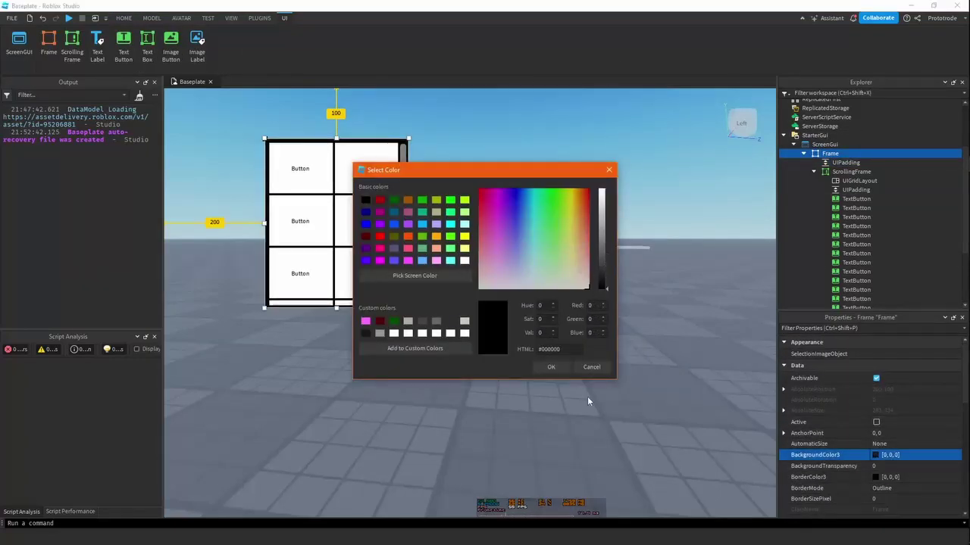
pyautogui.click(551, 367)
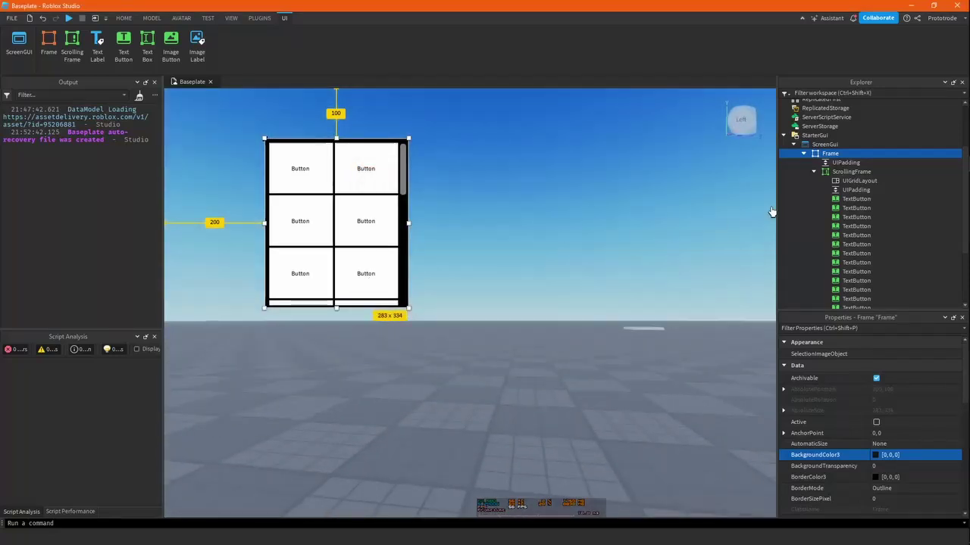
# Set PaddingTop and PaddingLeft to 0, 0 on the UIPadding inside the ScrollingFrame
pyautogui.click(852, 189)
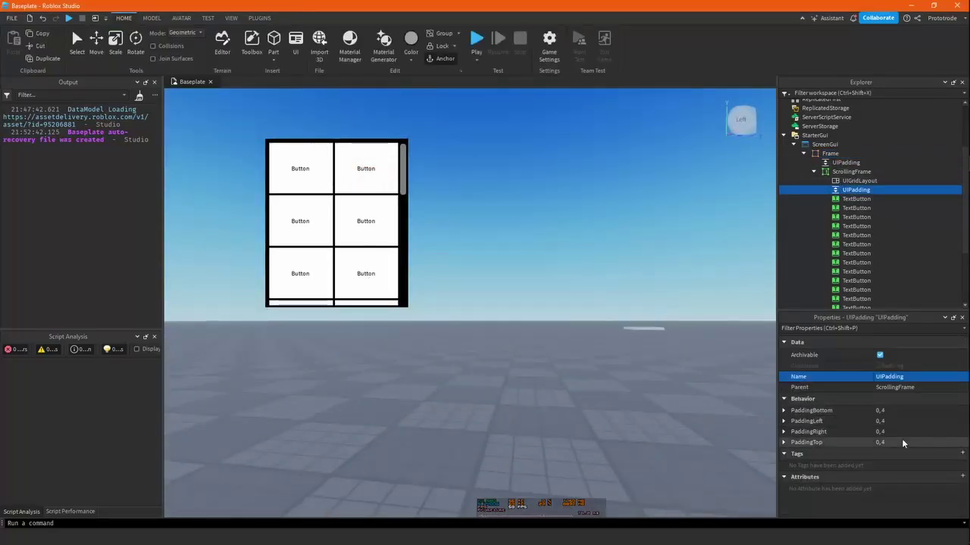
pyautogui.click(901, 442)
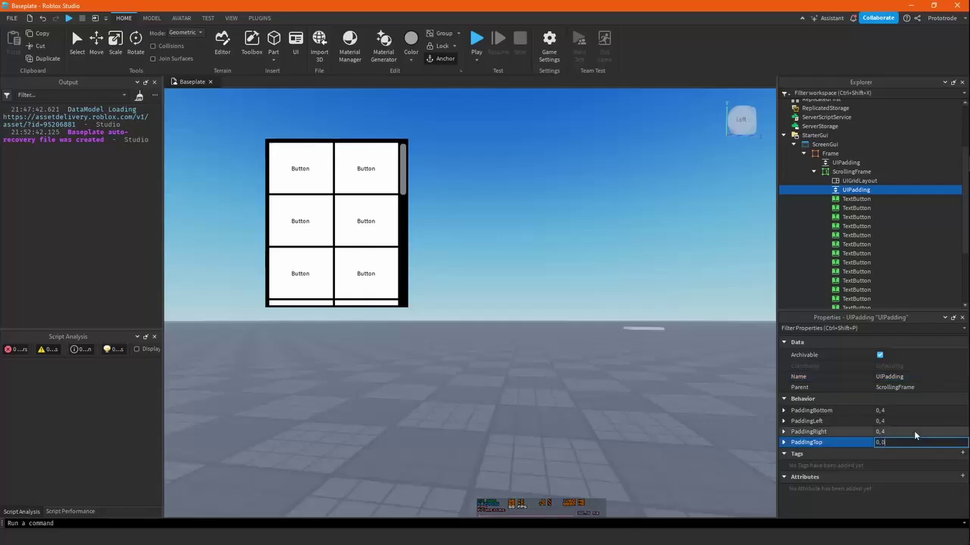
pyautogui.click(927, 423)
pyautogui.click(925, 412)
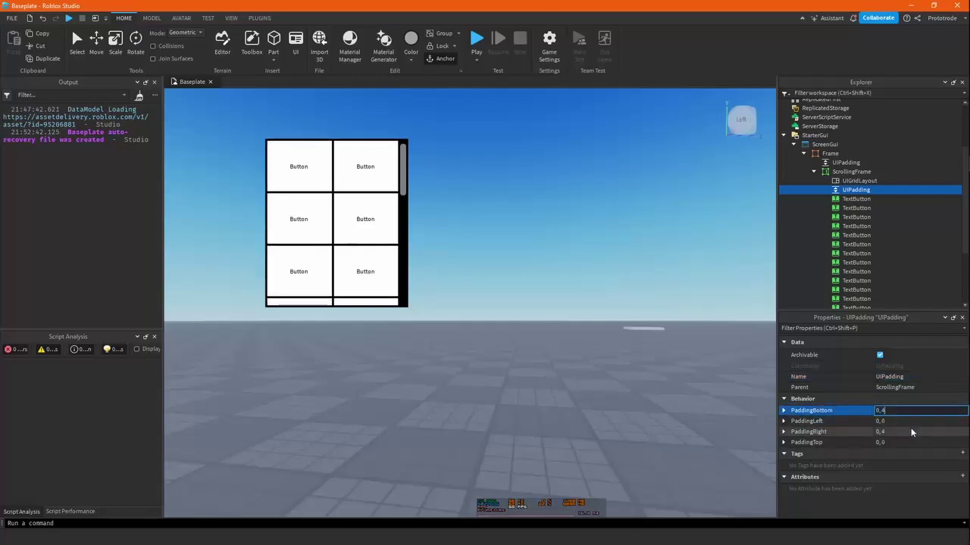
pyautogui.press('Return')
# Scroll through the button grid to check the combined padding of the Frame and the ScrollingFrame
pyautogui.click(606, 360)
pyautogui.moveTo(606, 359)
pyautogui.mouseDown(button='right')
pyautogui.moveTo(601, 351)
pyautogui.moveTo(606, 371)
pyautogui.mouseUp(button='right')
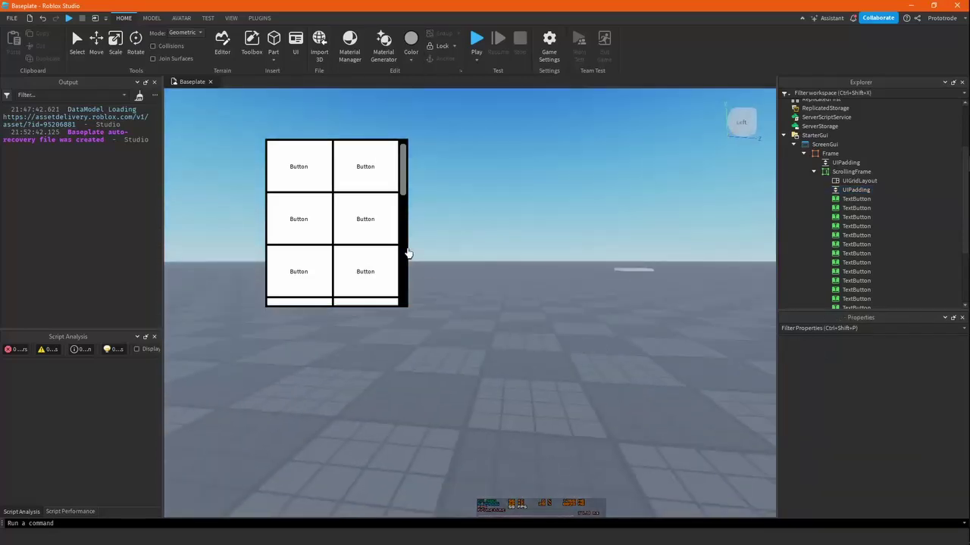
pyautogui.scroll(-5, 367, 258)
pyautogui.scroll(5, 366, 258)
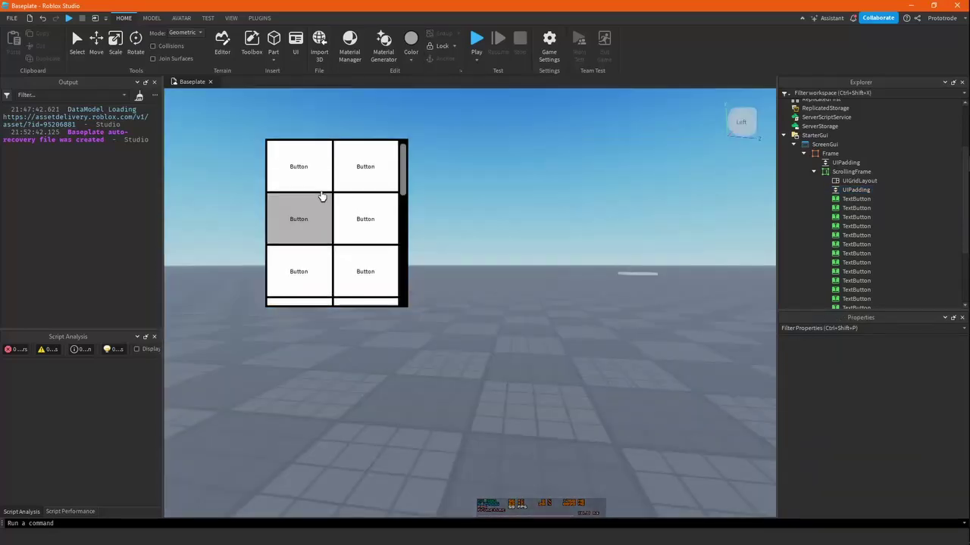
pyautogui.scroll(1, 338, 276)
pyautogui.scroll(1, 326, 261)
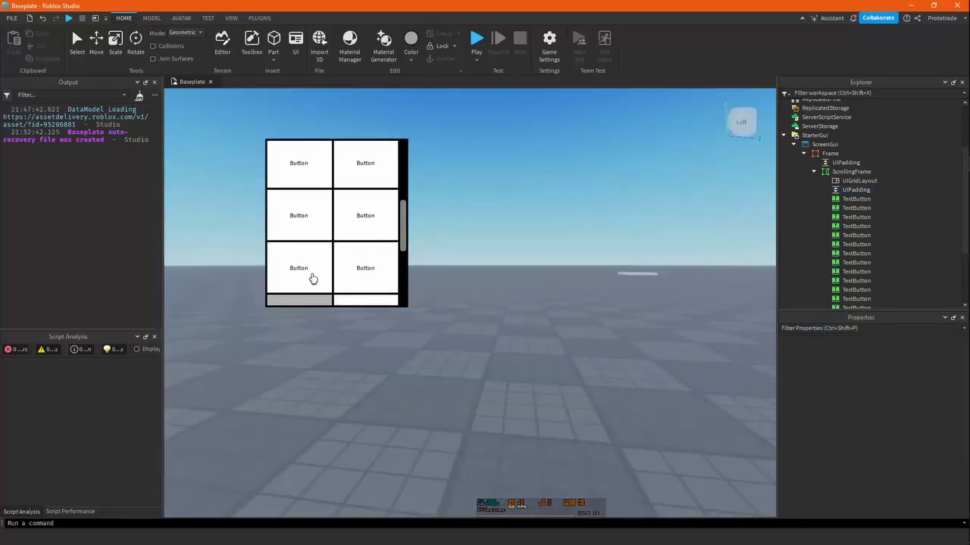